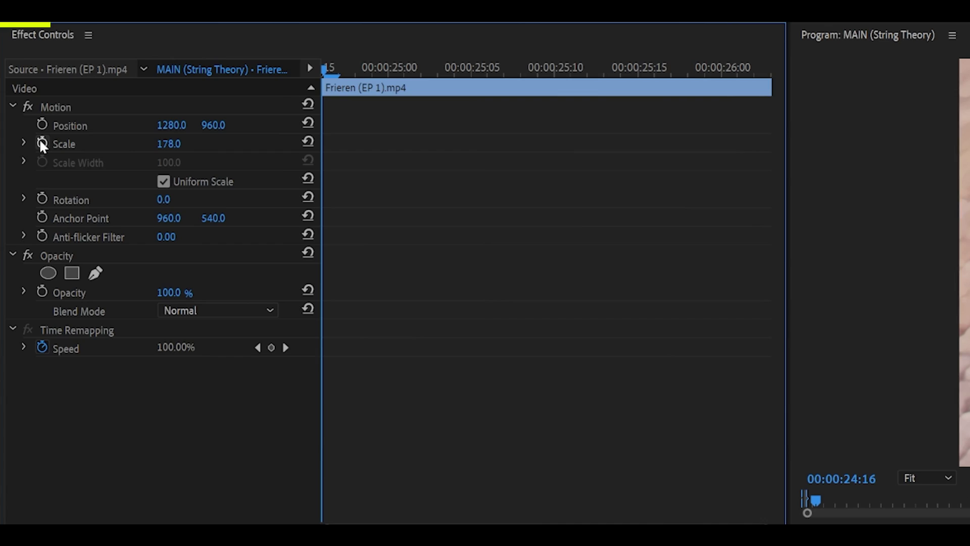
Turn on Scale keyframing for the clip, animating from 250 at 00:00:24:16 to a smaller value at about 00:00:25:06.
{"action": "left_click", "coordinate": [25, 96]}
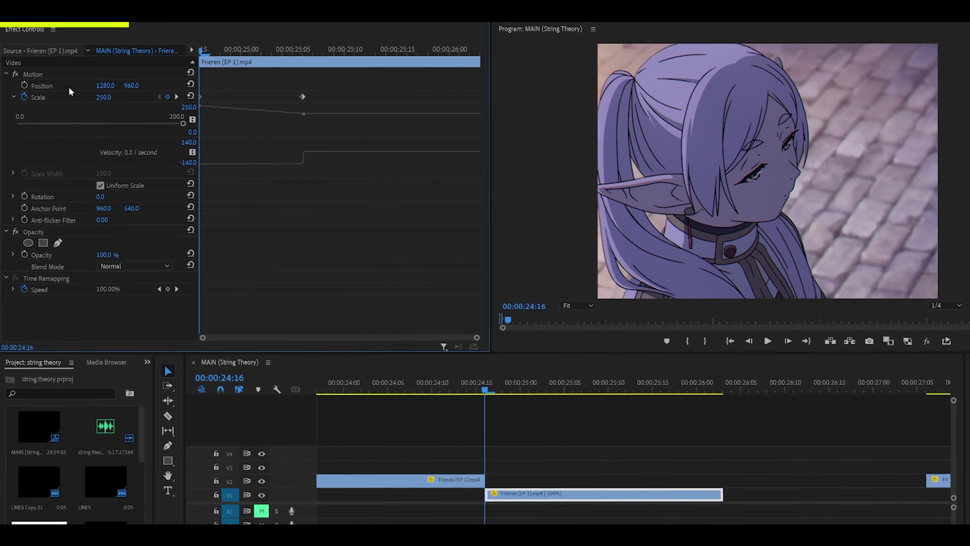
{"action": "left_click_drag", "start_coordinate": [402, 45], "coordinate": [607, 42]}
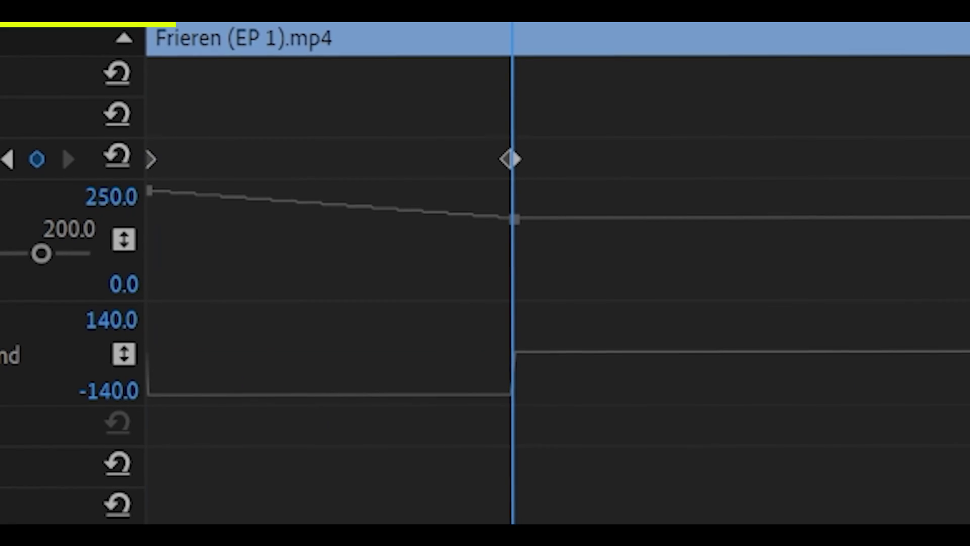
{"action": "left_click", "coordinate": [198, 51]}
{"action": "left_click_drag", "start_coordinate": [198, 90], "coordinate": [322, 103]}
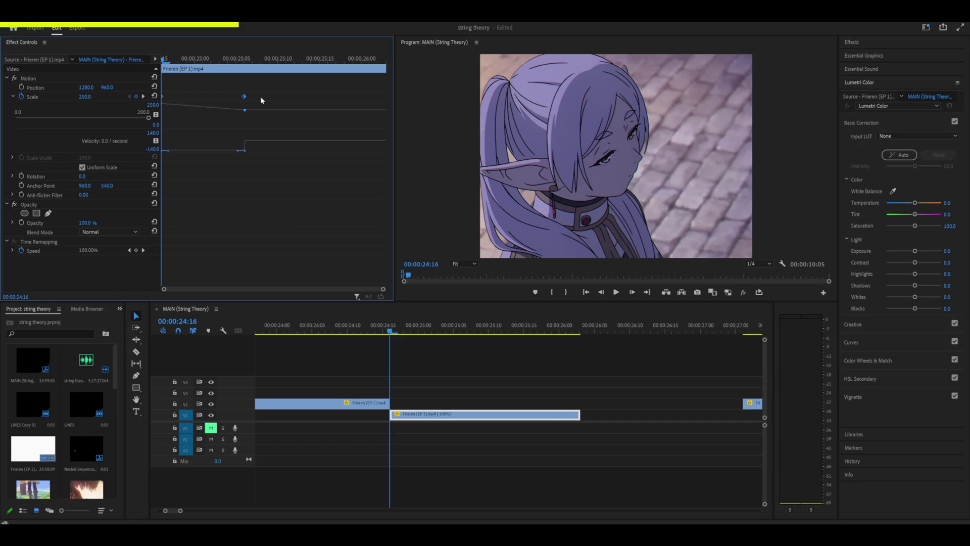
{"action": "left_click_drag", "start_coordinate": [272, 83], "coordinate": [169, 94]}
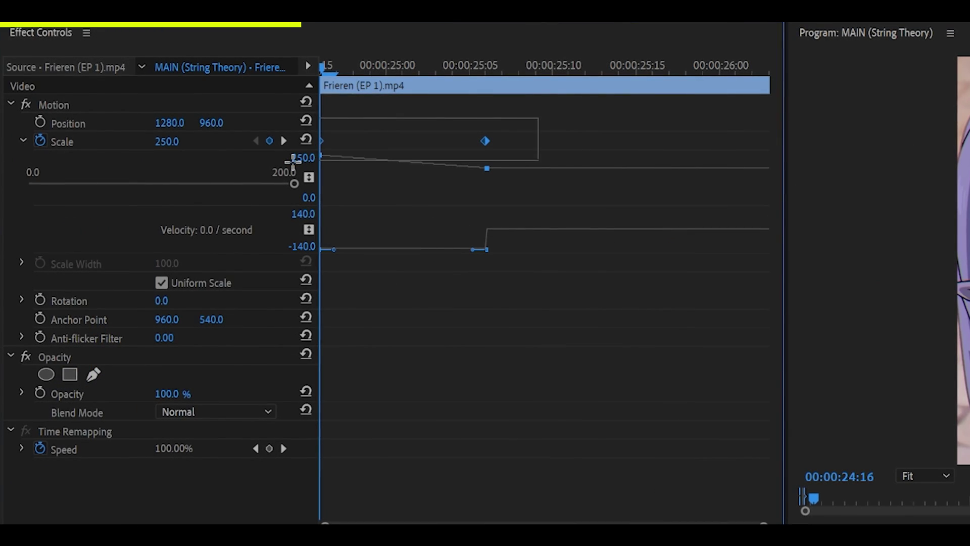
{"action": "left_click_drag", "start_coordinate": [292, 161], "coordinate": [506, 156]}
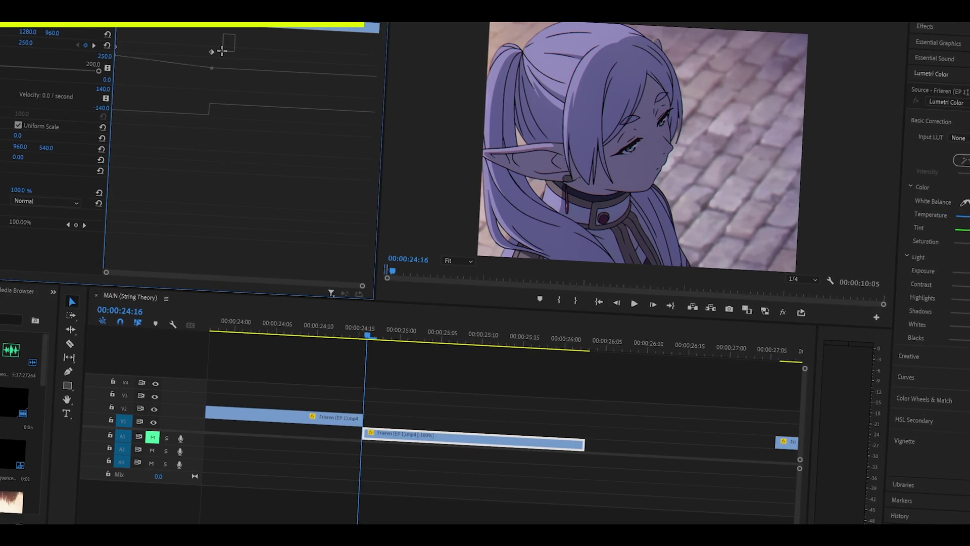
{"action": "left_click_drag", "start_coordinate": [222, 50], "coordinate": [101, 71]}
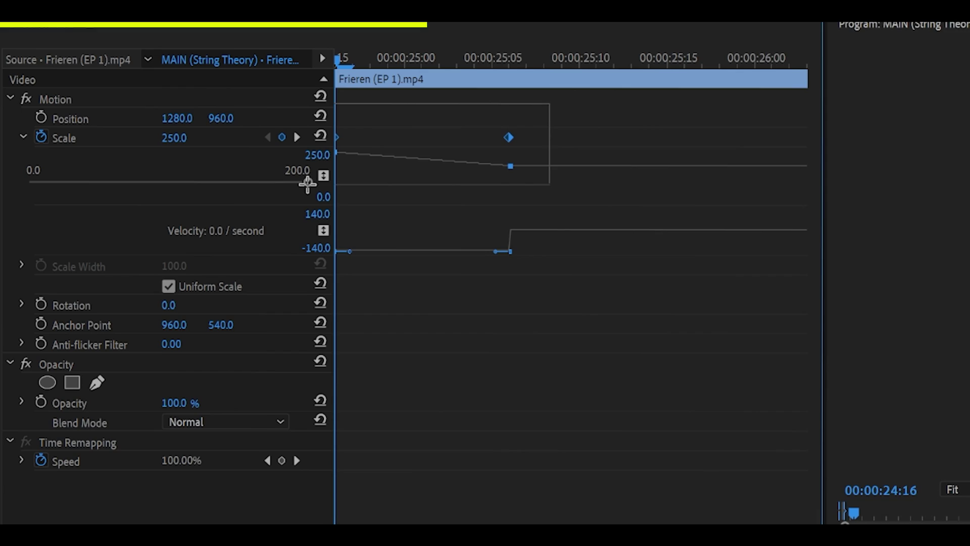
{"action": "left_click_drag", "start_coordinate": [307, 184], "coordinate": [307, 184]}
{"action": "left_click", "coordinate": [418, 194]}
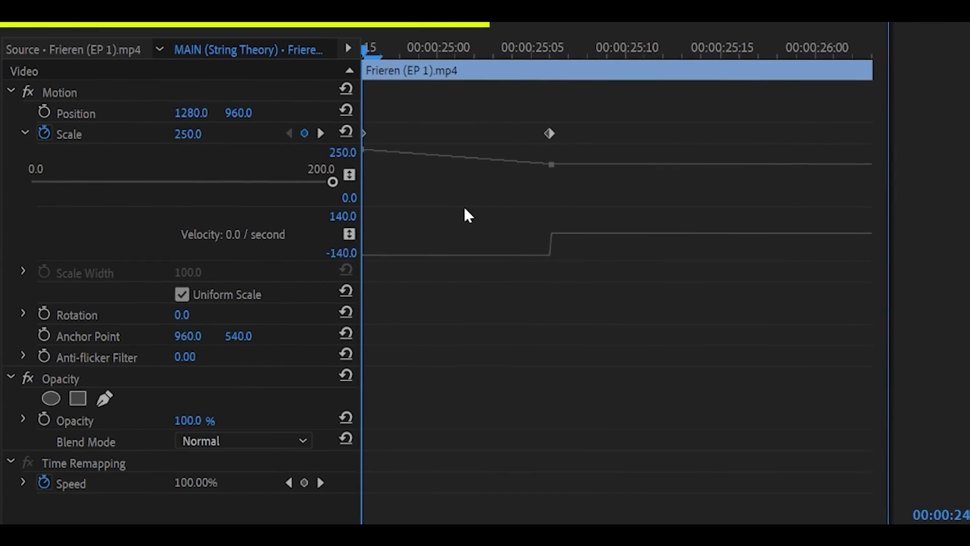
Enlarge the Scale value graph and set both Scale keyframes to Bezier interpolation.
{"action": "left_click_drag", "start_coordinate": [472, 205], "coordinate": [470, 354]}
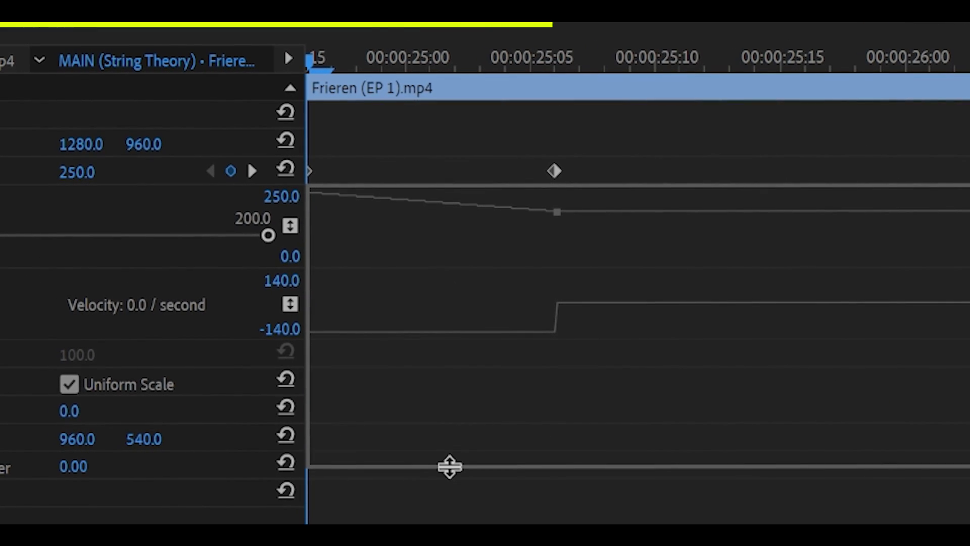
{"action": "left_click_drag", "start_coordinate": [450, 465], "coordinate": [454, 467]}
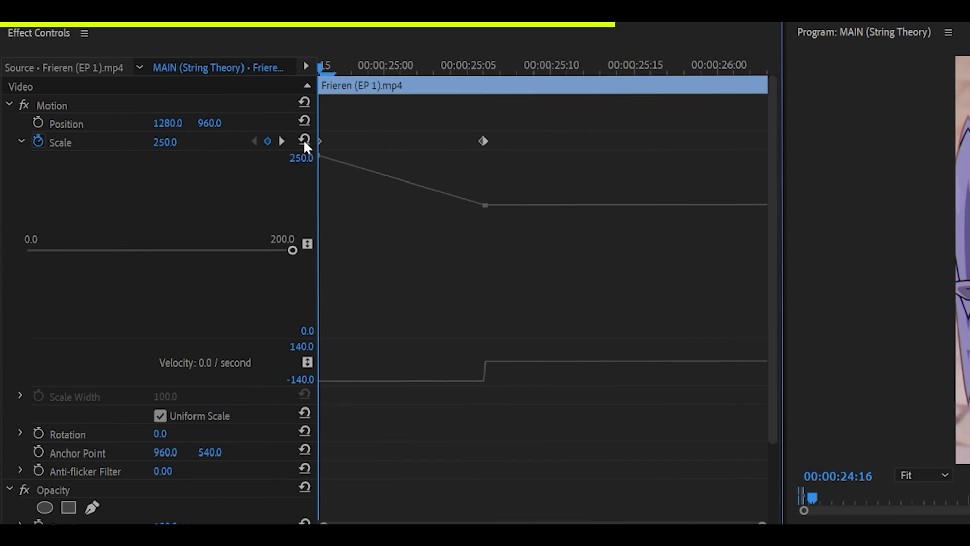
{"action": "left_click", "coordinate": [486, 140]}
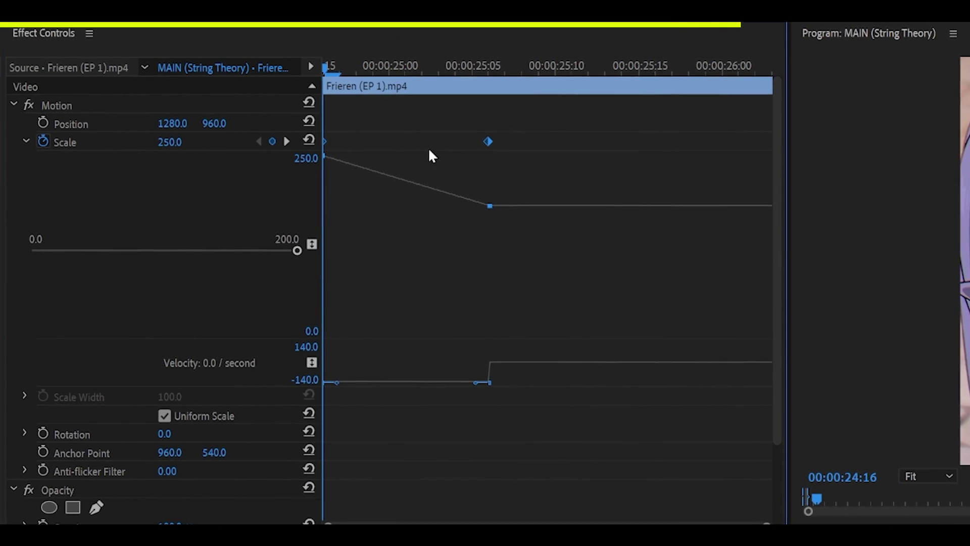
{"action": "right_click", "coordinate": [486, 141]}
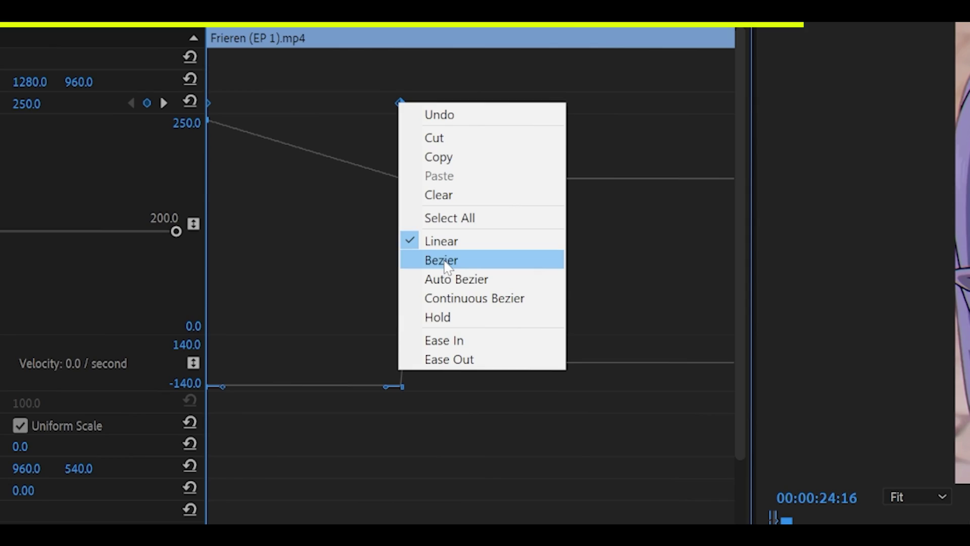
{"action": "left_click", "coordinate": [444, 261]}
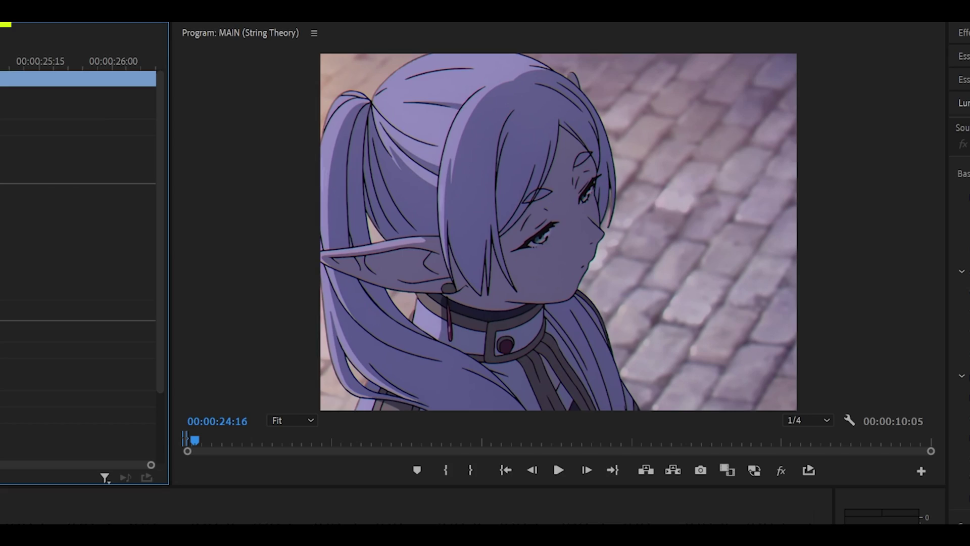
Play the clip from its start to preview the zoom-out and its Scale easing.
{"action": "key", "text": "space"}
{"action": "key", "text": "space"}
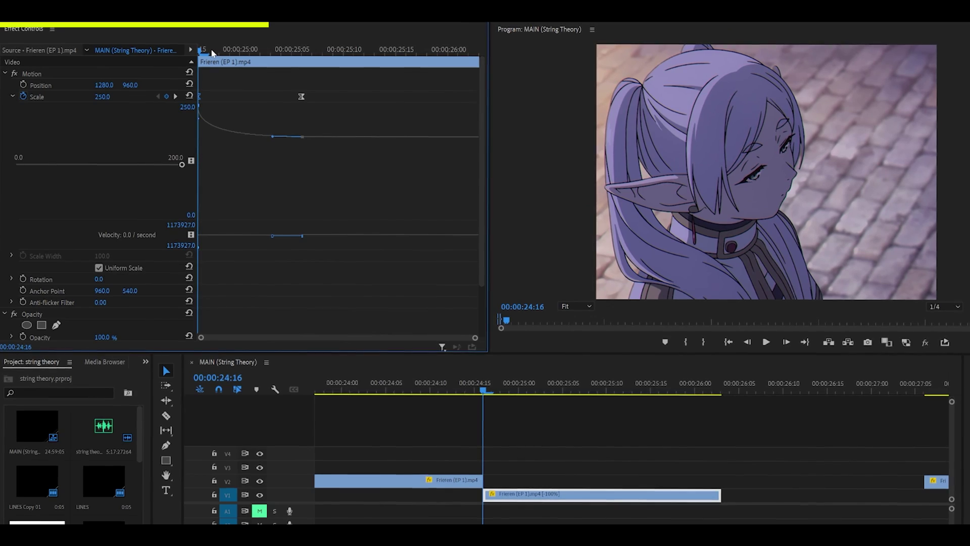
{"action": "left_click_drag", "start_coordinate": [213, 54], "coordinate": [191, 50]}
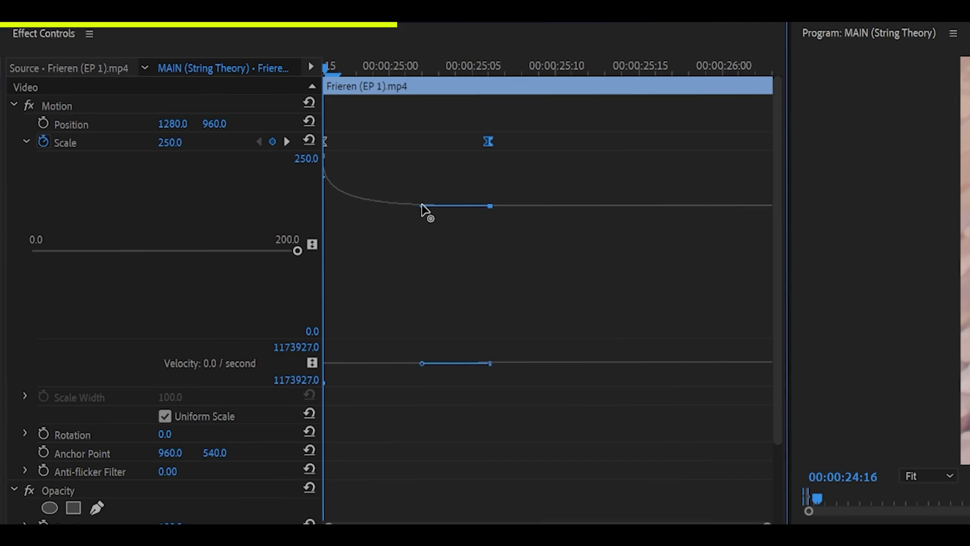
{"action": "key", "text": "space"}
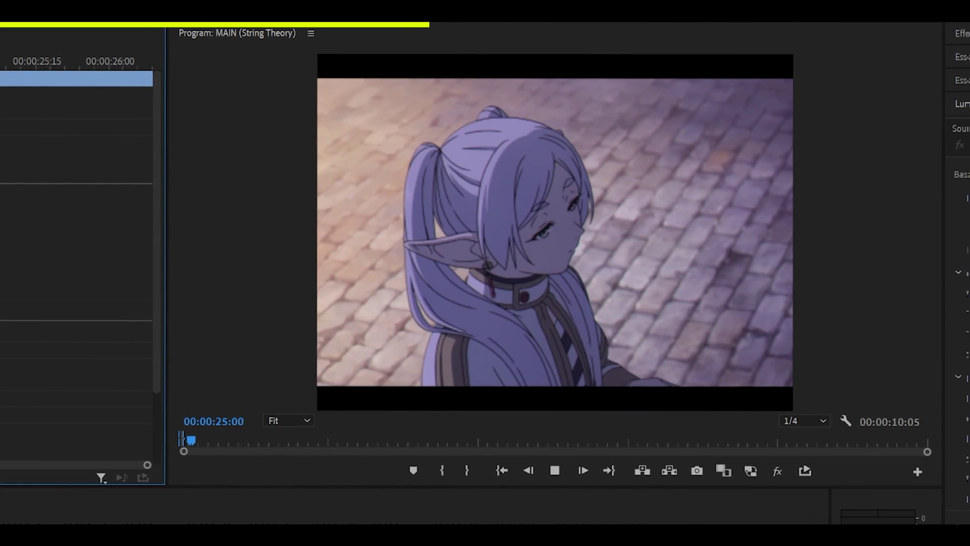
{"action": "key", "text": "Up"}
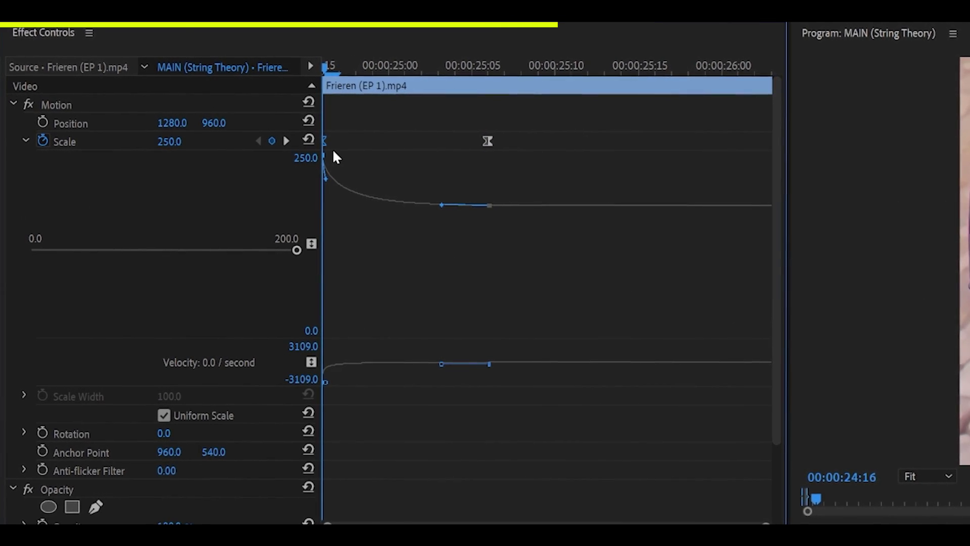
Shift the first Scale keyframe one frame later, to 00:00:24:17, keeping its steep downward handle.
{"action": "left_click_drag", "start_coordinate": [716, 525], "coordinate": [547, 524]}
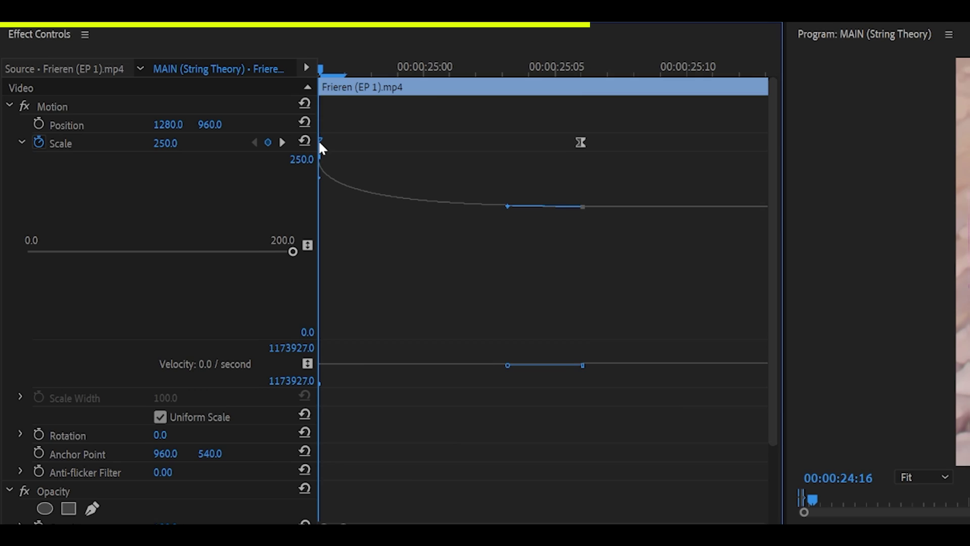
{"action": "left_click_drag", "start_coordinate": [319, 143], "coordinate": [345, 187]}
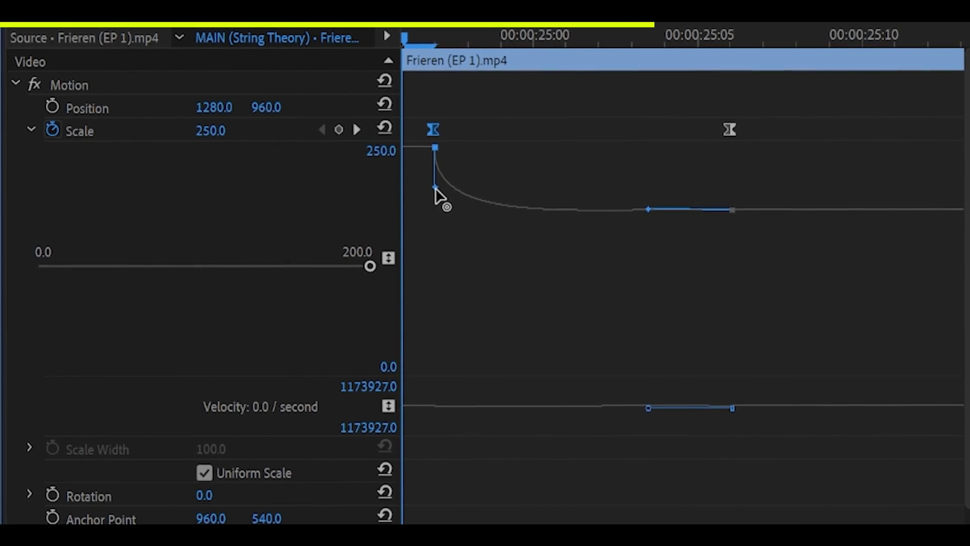
{"action": "left_click", "coordinate": [524, 197]}
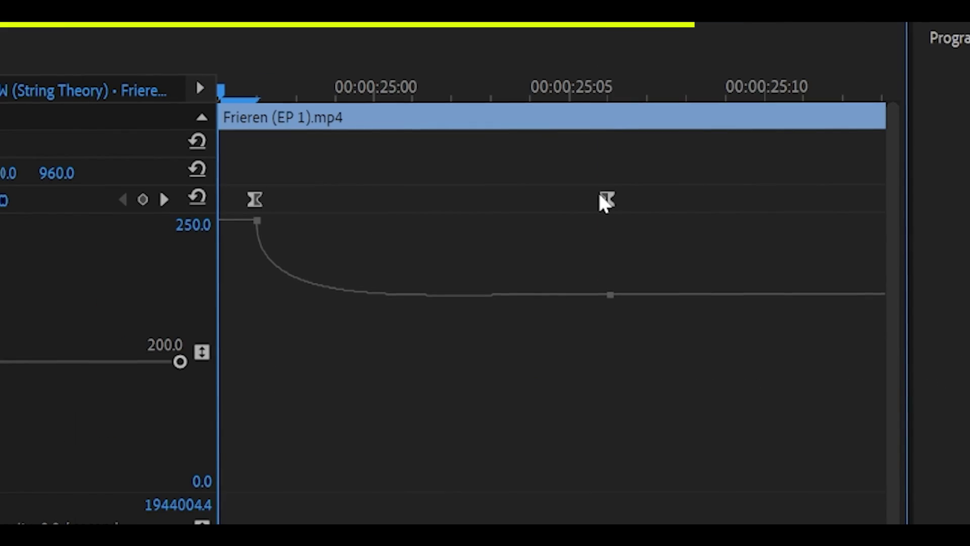
Try a Scale curve that overshoots its final value and play it back from the clip's start.
{"action": "left_click", "coordinate": [366, 99]}
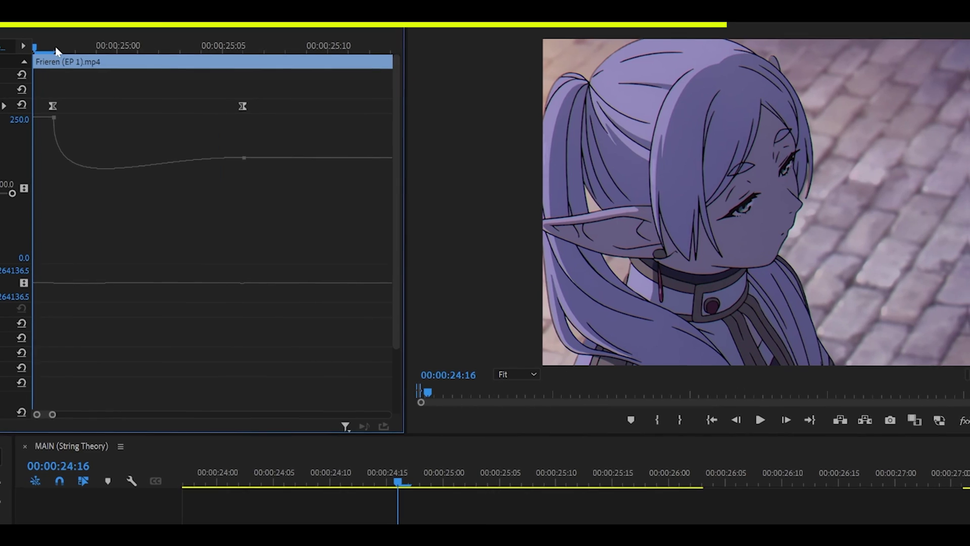
{"action": "key", "text": "space"}
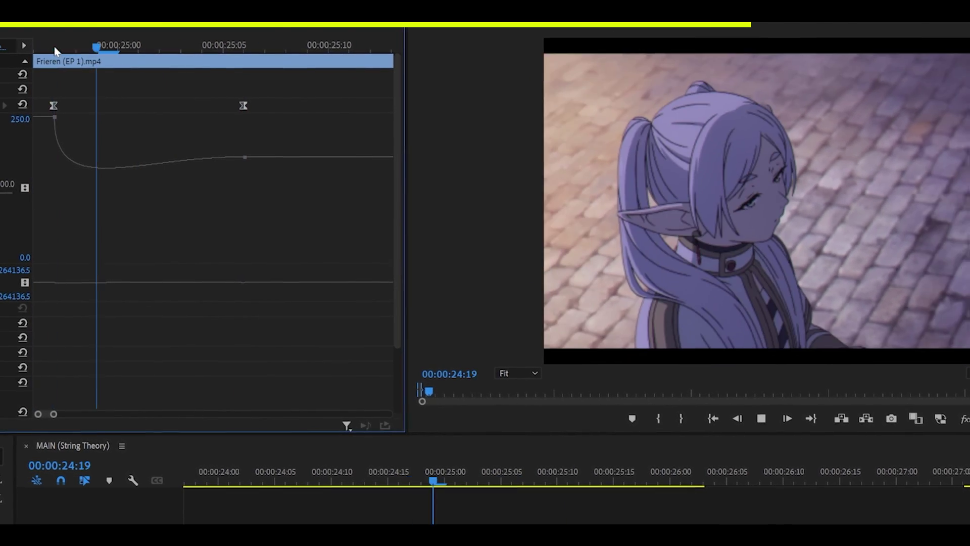
{"action": "key", "text": "space"}
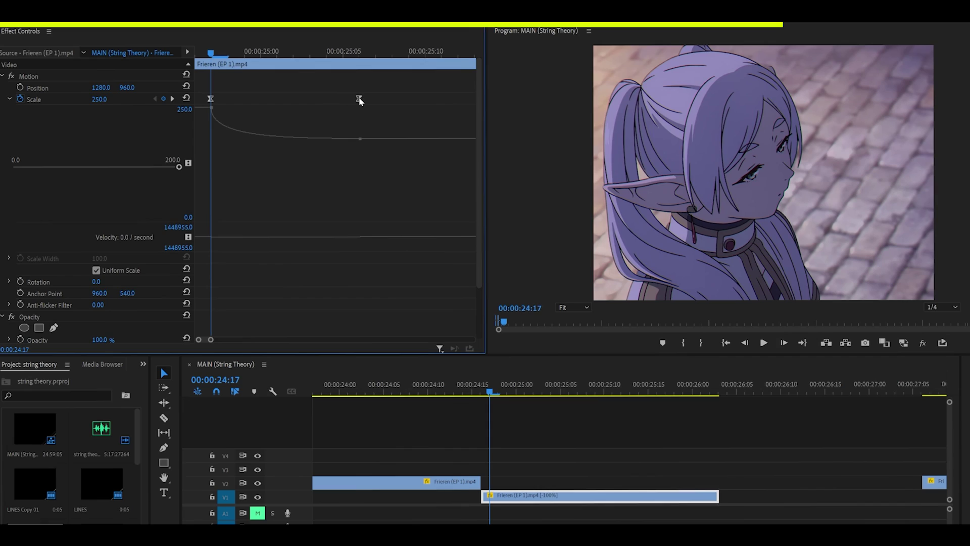
Move the second Scale keyframe to about 00:00:25:12 and readjust the first keyframe's downward handle.
{"action": "left_click_drag", "start_coordinate": [358, 100], "coordinate": [458, 98]}
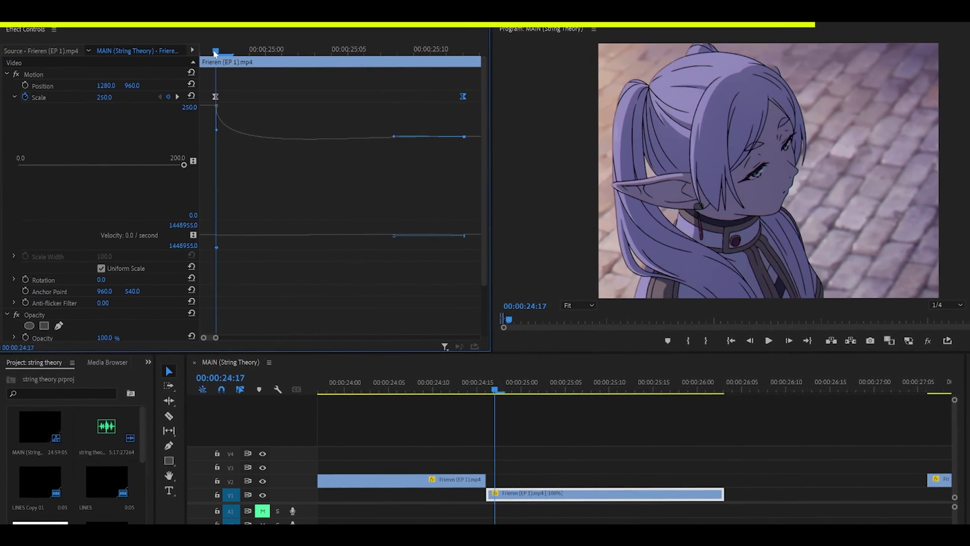
{"action": "left_click_drag", "start_coordinate": [215, 53], "coordinate": [298, 50]}
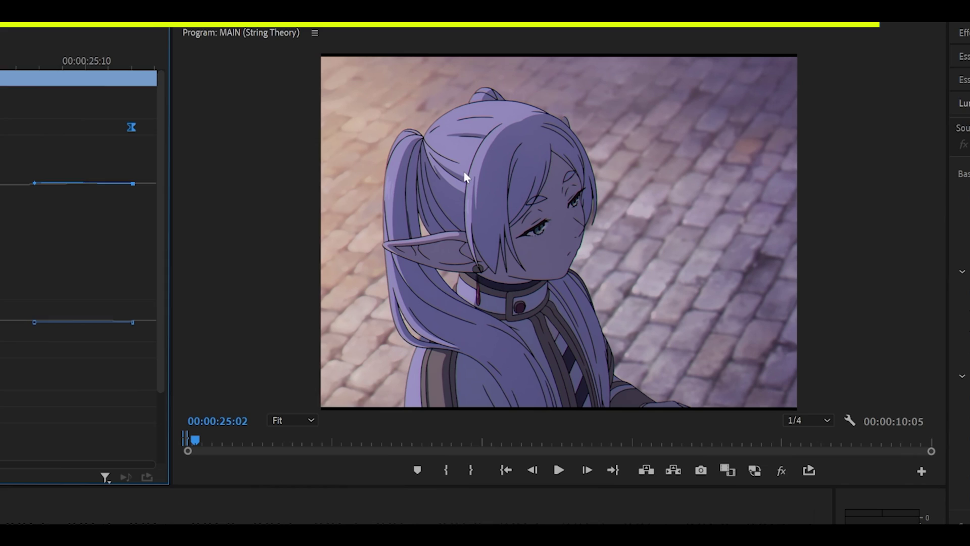
{"action": "left_click", "coordinate": [345, 190]}
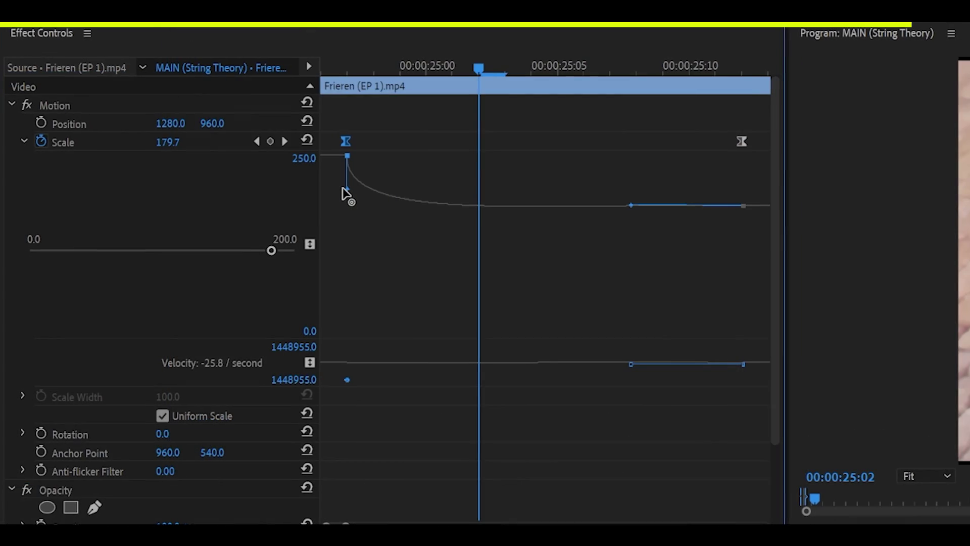
{"action": "left_click_drag", "start_coordinate": [343, 191], "coordinate": [329, 195]}
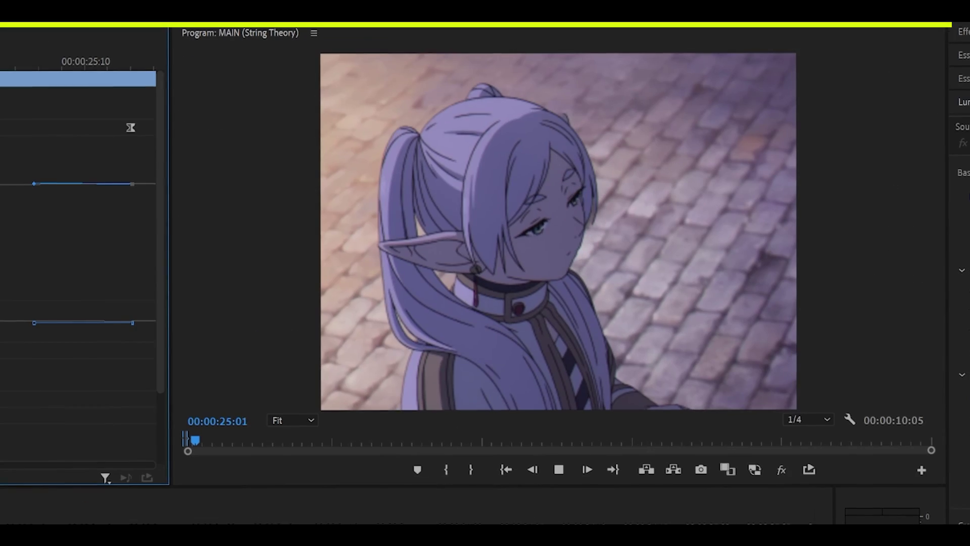
Reshape the Scale curve into a gentle S by pulling the first keyframe's handle horizontal and lengthening both handles toward the middle.
{"action": "key", "text": "Left"}
{"action": "key", "text": "Left"}
{"action": "key", "text": "Left"}
{"action": "key", "text": "Left"}
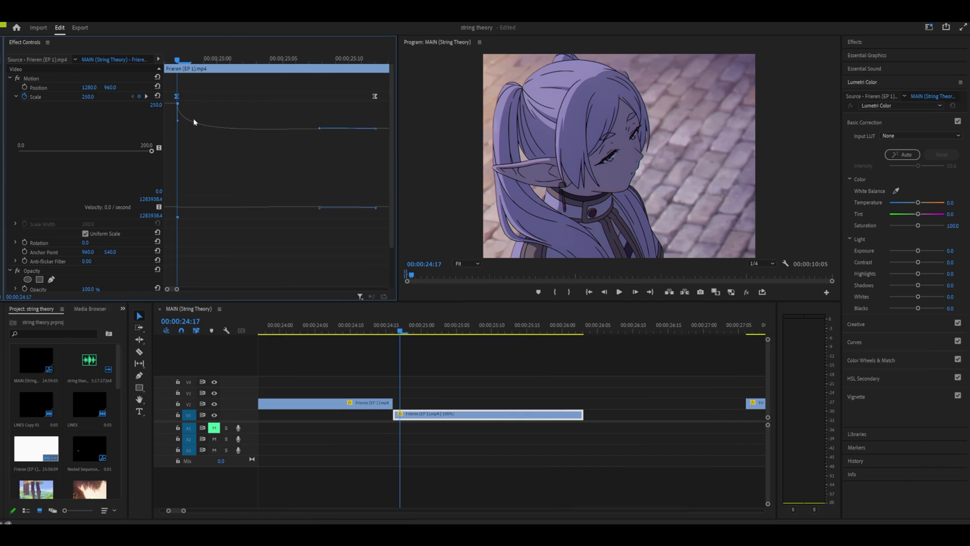
{"action": "left_click_drag", "start_coordinate": [194, 120], "coordinate": [173, 122]}
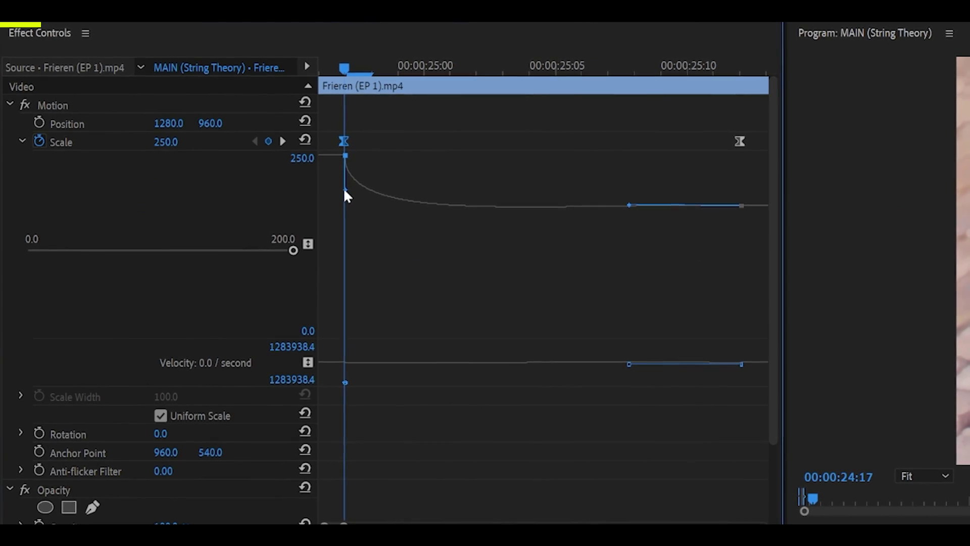
{"action": "left_click_drag", "start_coordinate": [345, 191], "coordinate": [391, 142]}
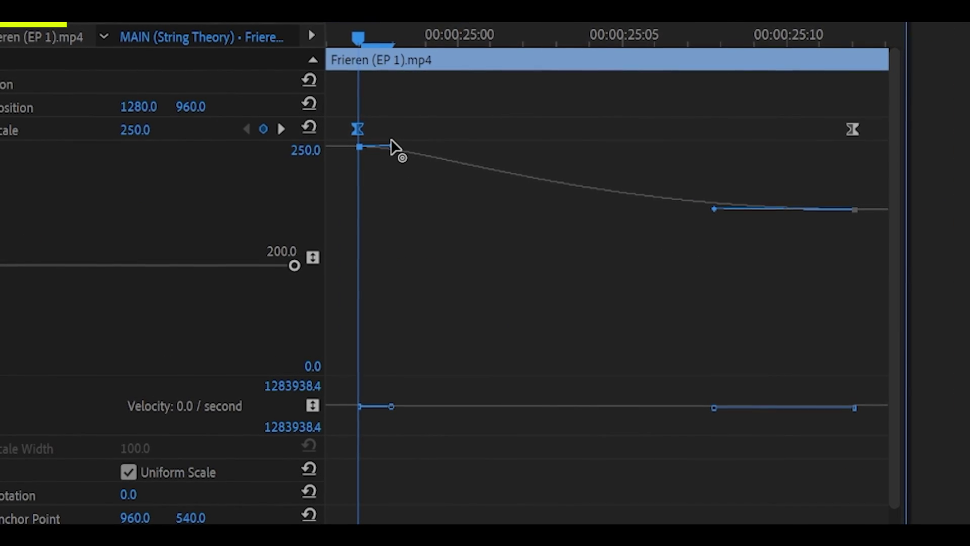
{"action": "left_click", "coordinate": [478, 212]}
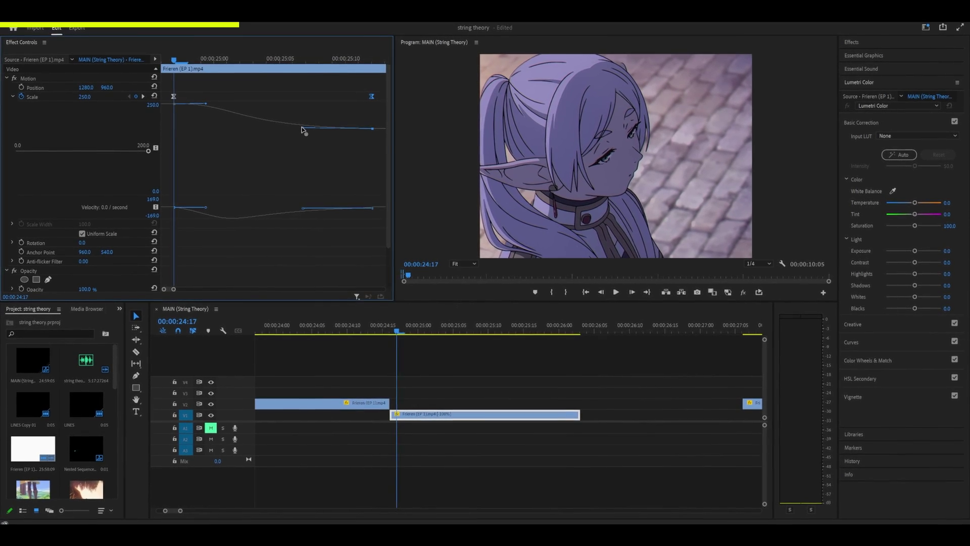
{"action": "left_click_drag", "start_coordinate": [302, 128], "coordinate": [293, 128]}
{"action": "left_click_drag", "start_coordinate": [206, 103], "coordinate": [213, 103]}
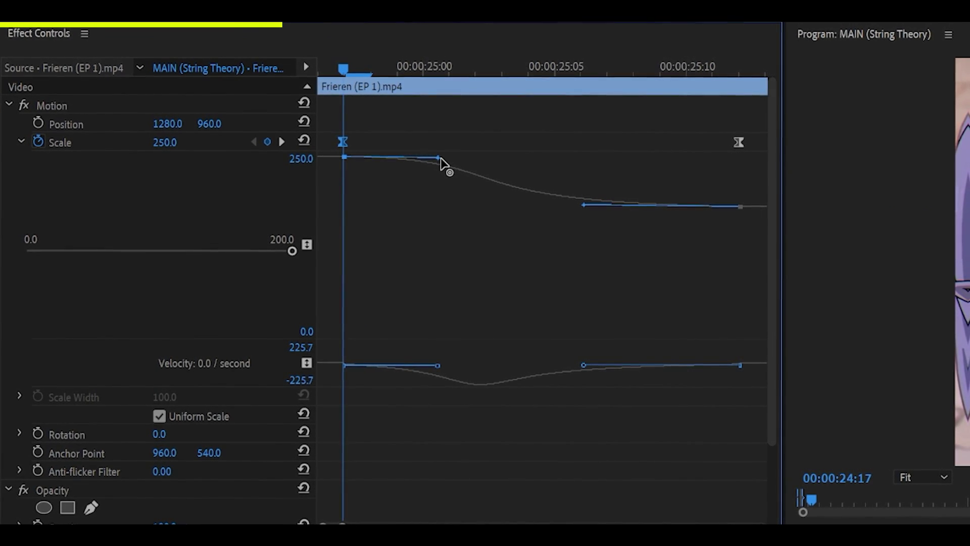
Play back and scrub the clip from 00:00:24:17 to review the S-shaped Scale easing.
{"action": "left_click", "coordinate": [345, 70]}
{"action": "key", "text": "space"}
{"action": "left_click", "coordinate": [344, 69]}
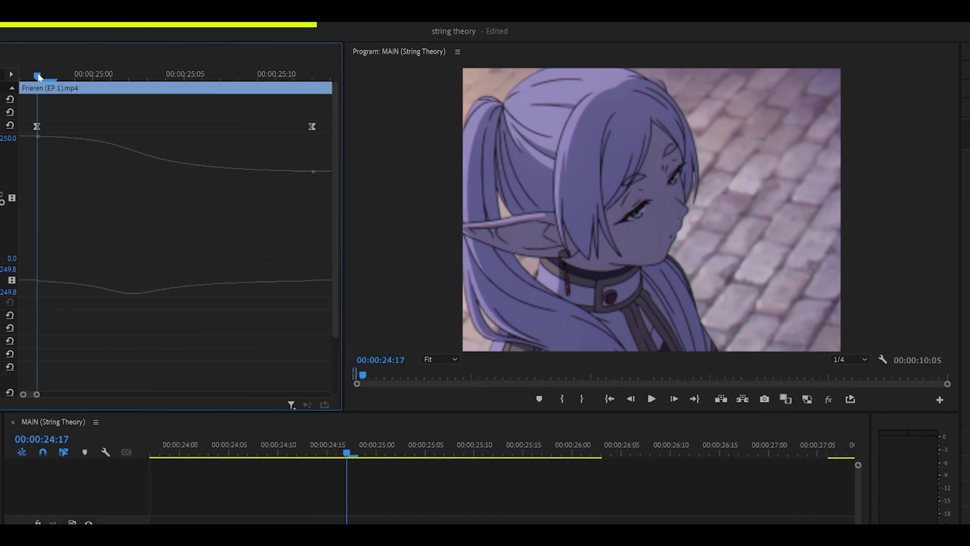
{"action": "key", "text": "space"}
{"action": "left_click_drag", "start_coordinate": [42, 74], "coordinate": [90, 79]}
{"action": "key", "text": "space"}
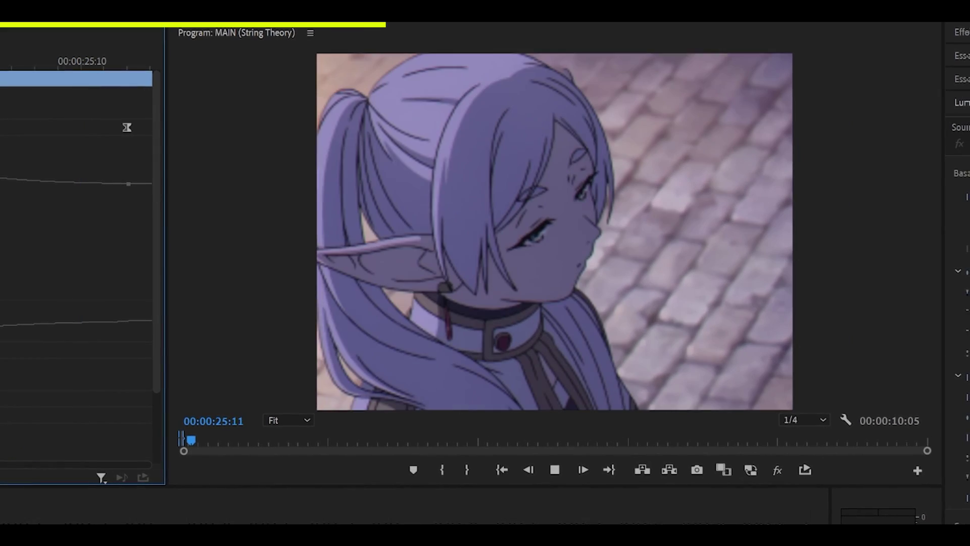
Extend both Scale keyframes' handles further toward the middle for a steeper central drop, and preview the zoom.
{"action": "left_click", "coordinate": [346, 69]}
{"action": "left_click", "coordinate": [345, 142]}
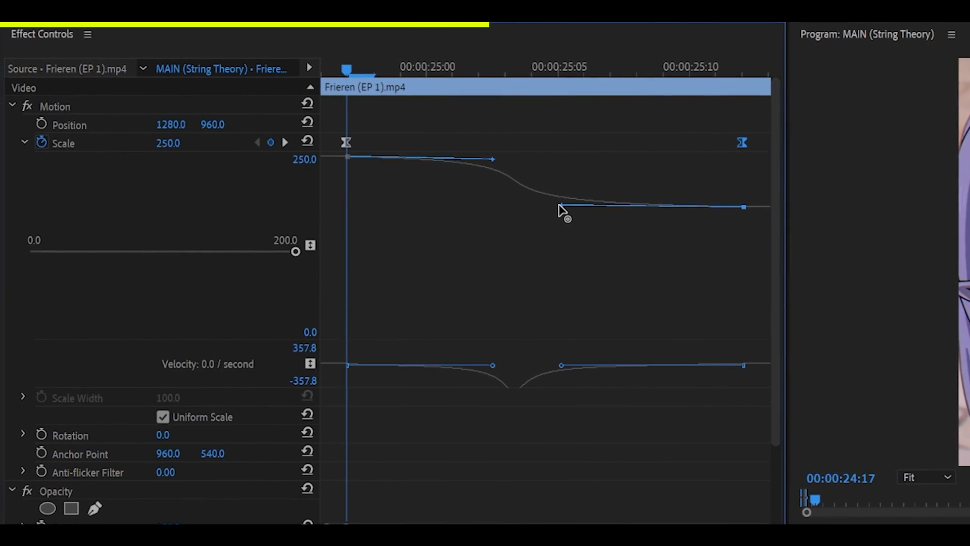
{"action": "key", "text": "space"}
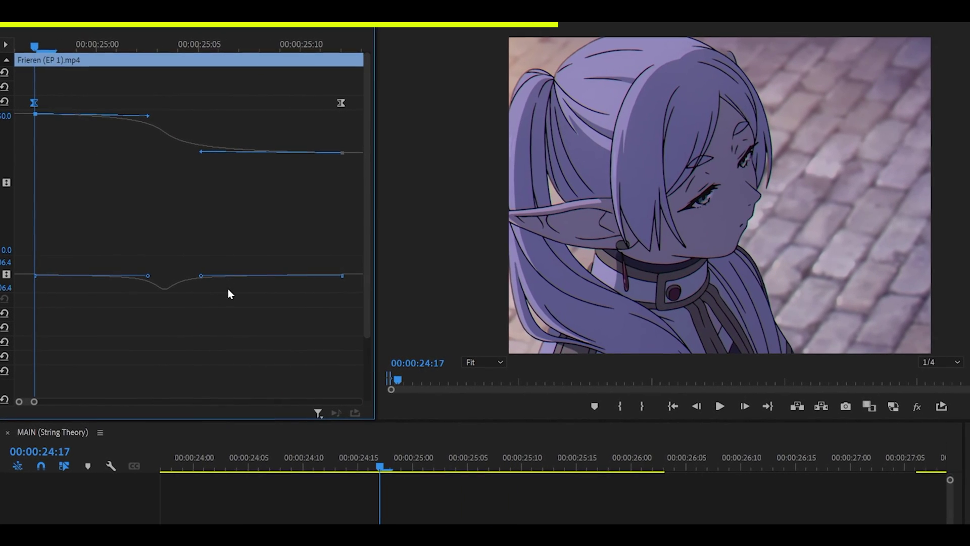
Play back the Scale zoom from 00:00:24:17 and check the steep S-curve between its two keyframes.
{"action": "left_click", "coordinate": [33, 47]}
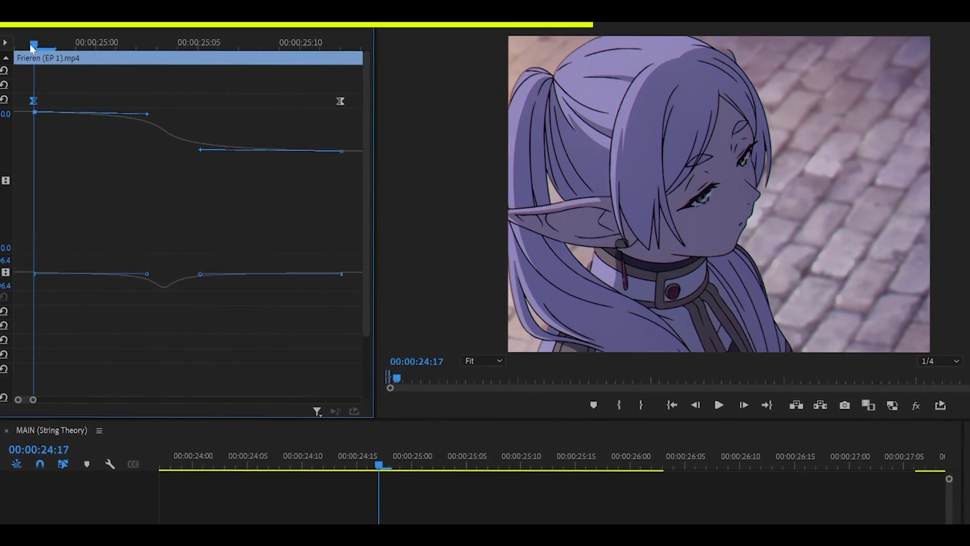
{"action": "key", "text": "space"}
{"action": "left_click", "coordinate": [35, 46]}
{"action": "left_click", "coordinate": [216, 100]}
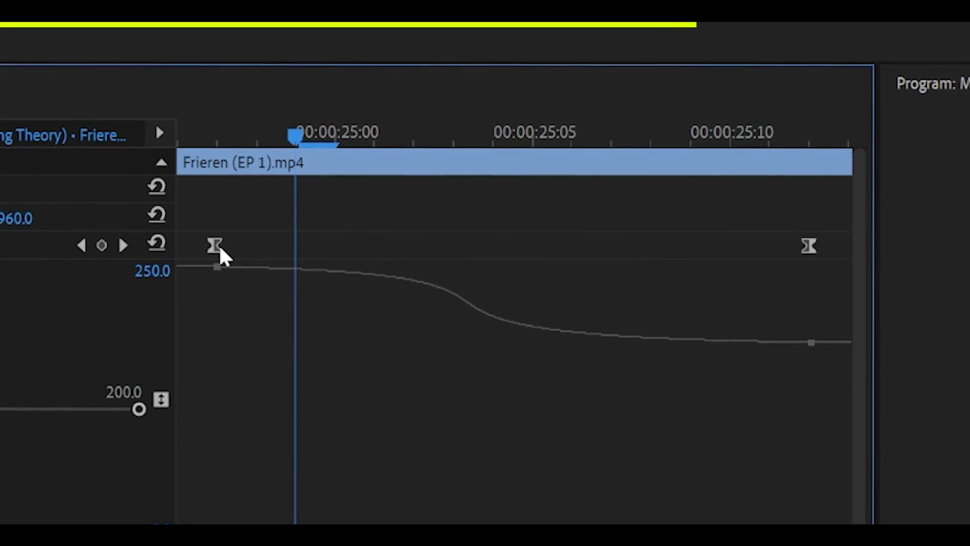
{"action": "left_click", "coordinate": [217, 245]}
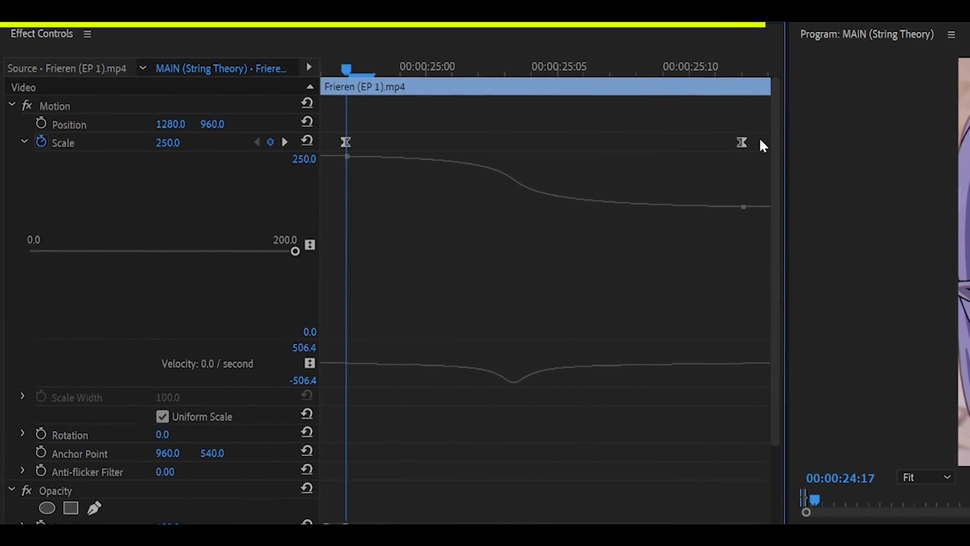
Delete both Scale keyframes from the Frieren clip and collapse the Scale property.
{"action": "left_click_drag", "start_coordinate": [753, 125], "coordinate": [291, 195]}
{"action": "key", "text": "Delete"}
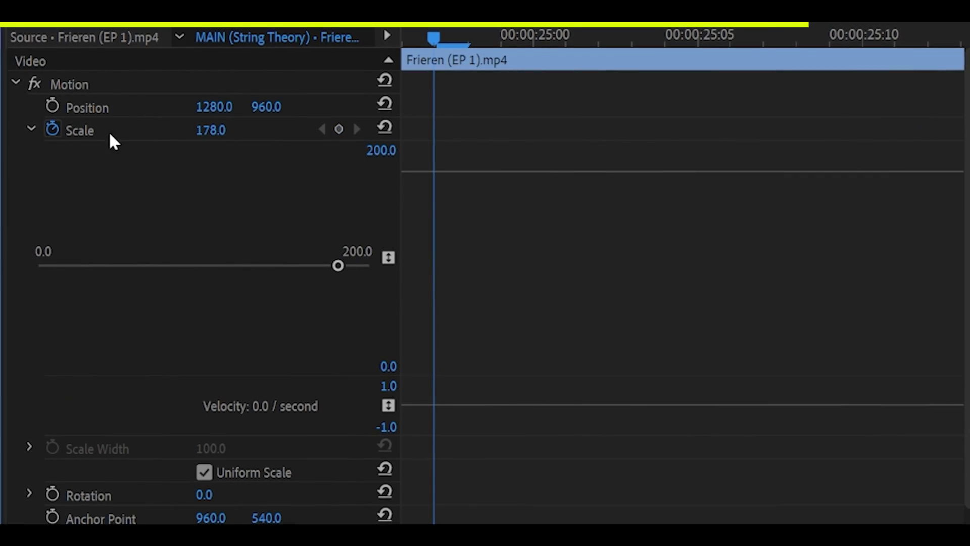
{"action": "left_click", "coordinate": [30, 106]}
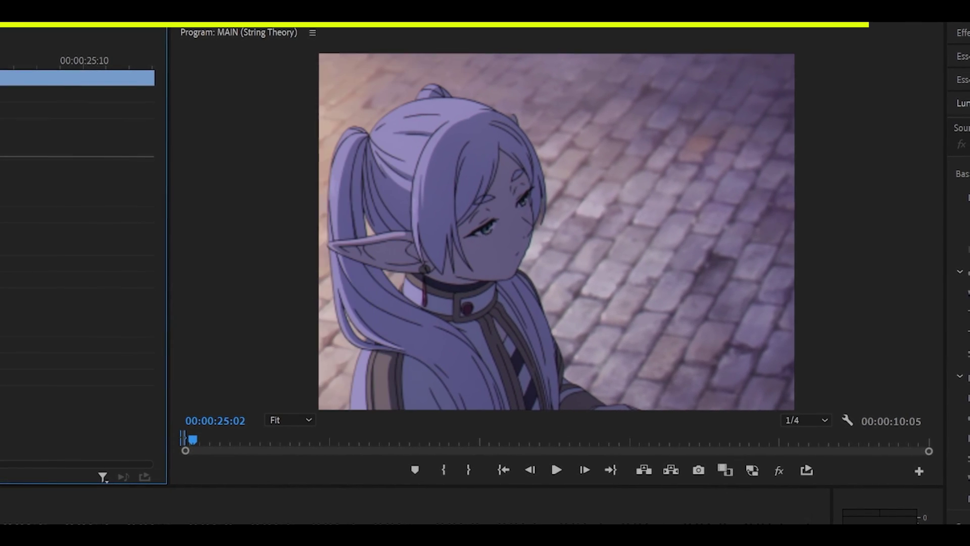
{"action": "left_click_drag", "start_coordinate": [453, 102], "coordinate": [457, 128]}
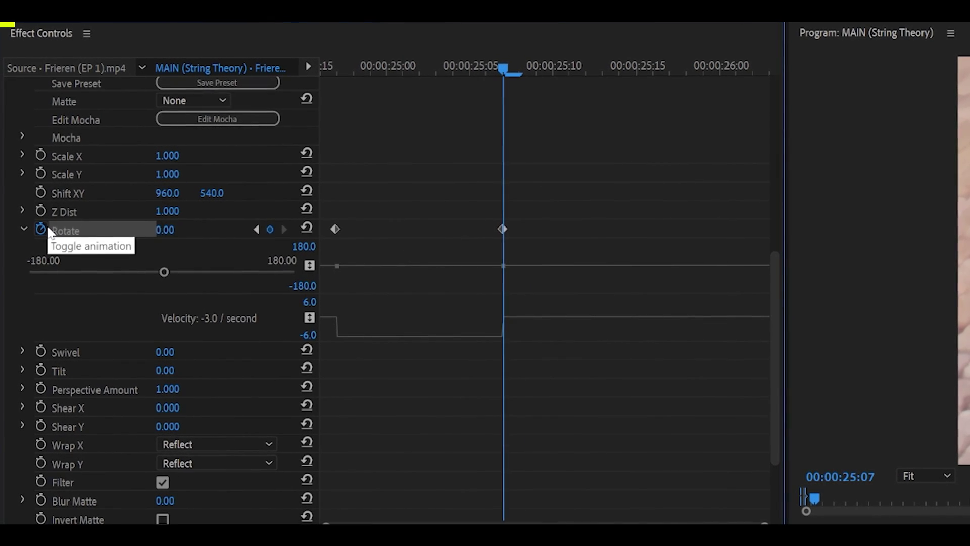
Enlarge the Rotate value graph and convert both Rotate keyframes to Bezier interpolation.
{"action": "scroll", "coordinate": [444, 243], "scroll_direction": "up", "scroll_amount": 3}
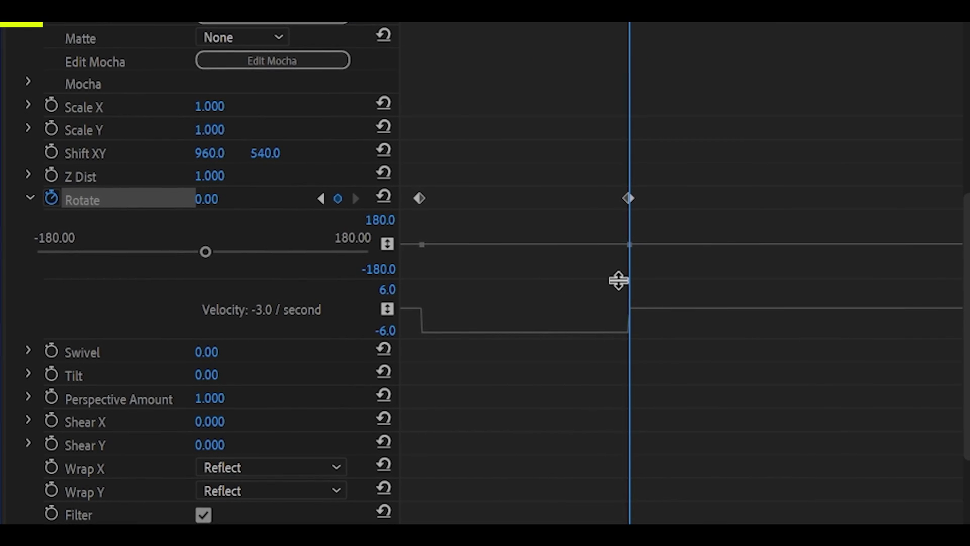
{"action": "mouse_move", "coordinate": [622, 279]}
{"action": "left_mouse_down"}
{"action": "mouse_move", "coordinate": [621, 292]}
{"action": "mouse_move", "coordinate": [625, 285]}
{"action": "left_mouse_up"}
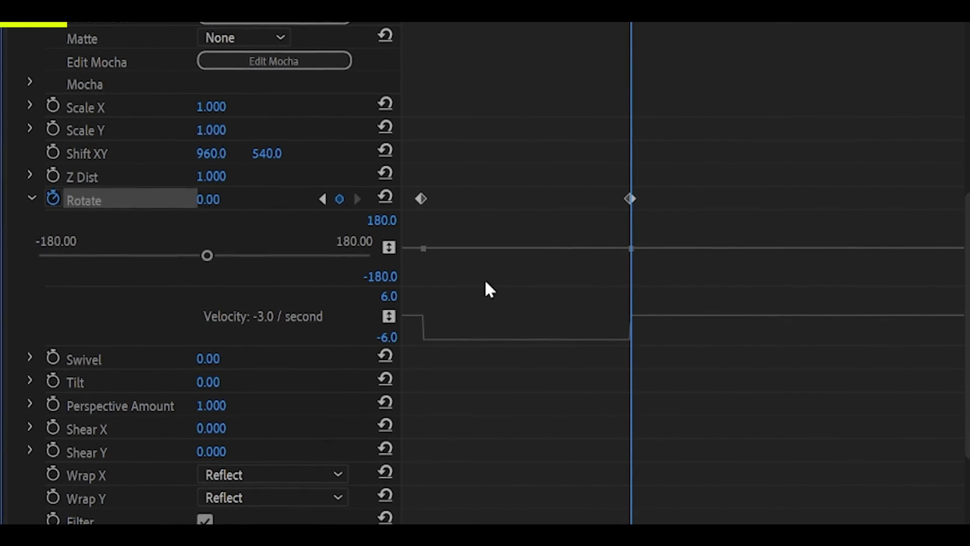
{"action": "left_click_drag", "start_coordinate": [551, 233], "coordinate": [467, 253]}
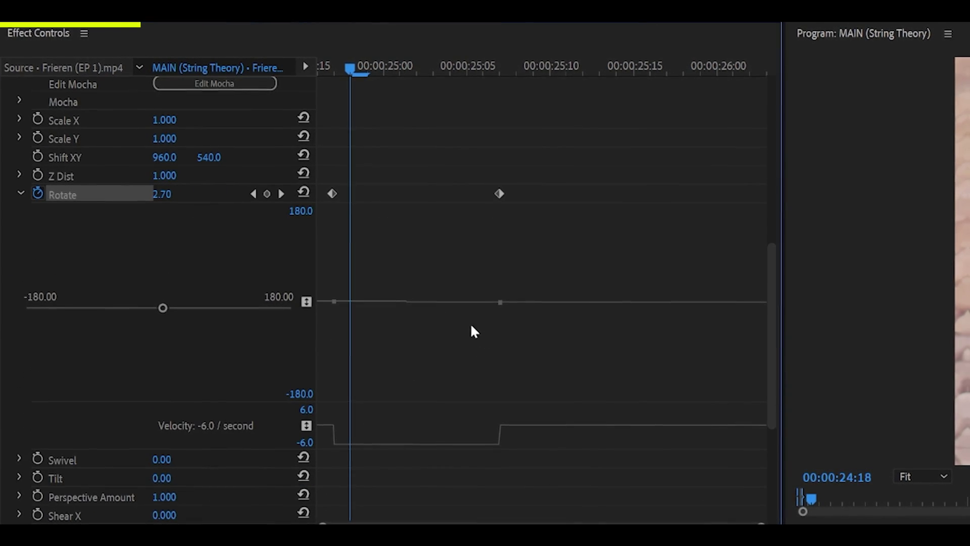
{"action": "left_click_drag", "start_coordinate": [547, 167], "coordinate": [328, 233]}
{"action": "right_click", "coordinate": [334, 193]}
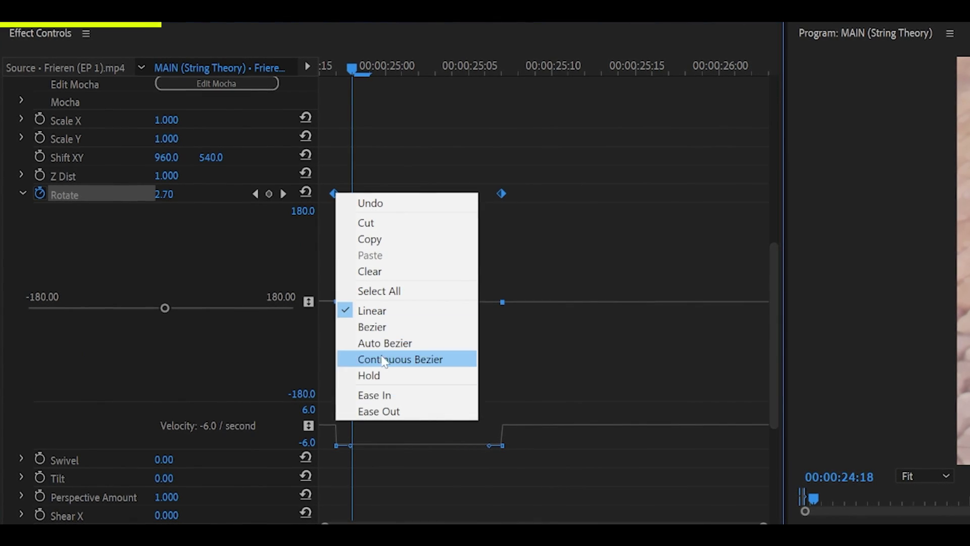
{"action": "left_click", "coordinate": [373, 328]}
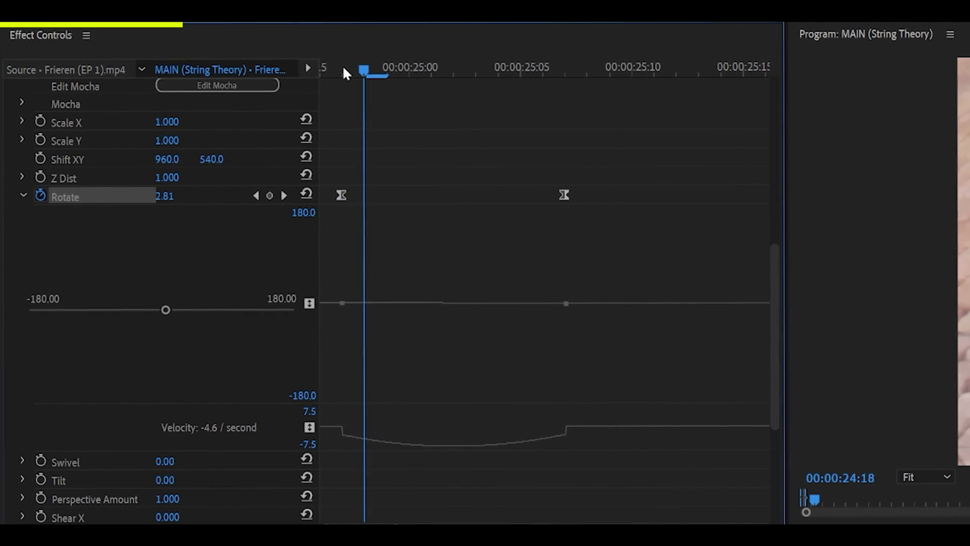
Scrub between the two Rotate keyframes and play the rotation from 00:00:24:17.
{"action": "left_click_drag", "start_coordinate": [344, 72], "coordinate": [532, 86]}
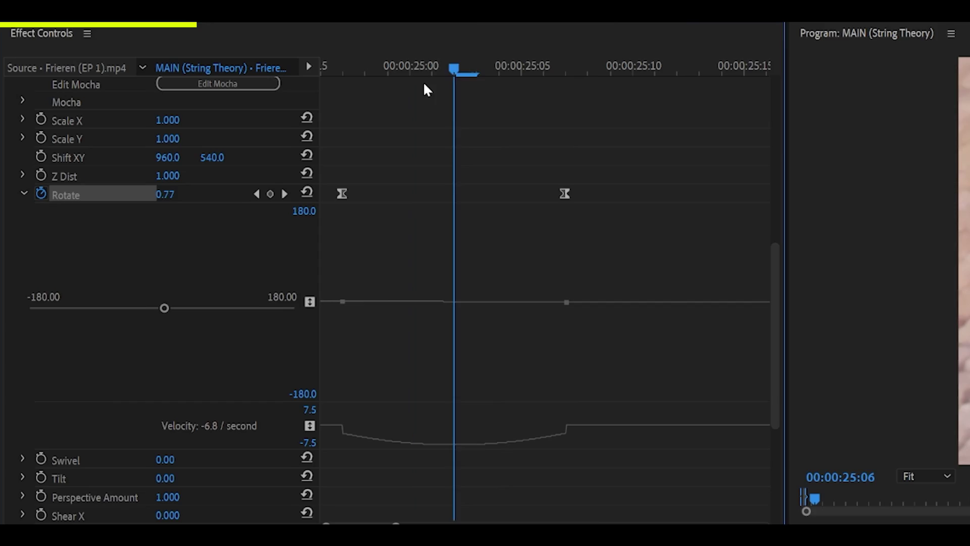
{"action": "left_click_drag", "start_coordinate": [424, 84], "coordinate": [340, 71]}
{"action": "key", "text": "space"}
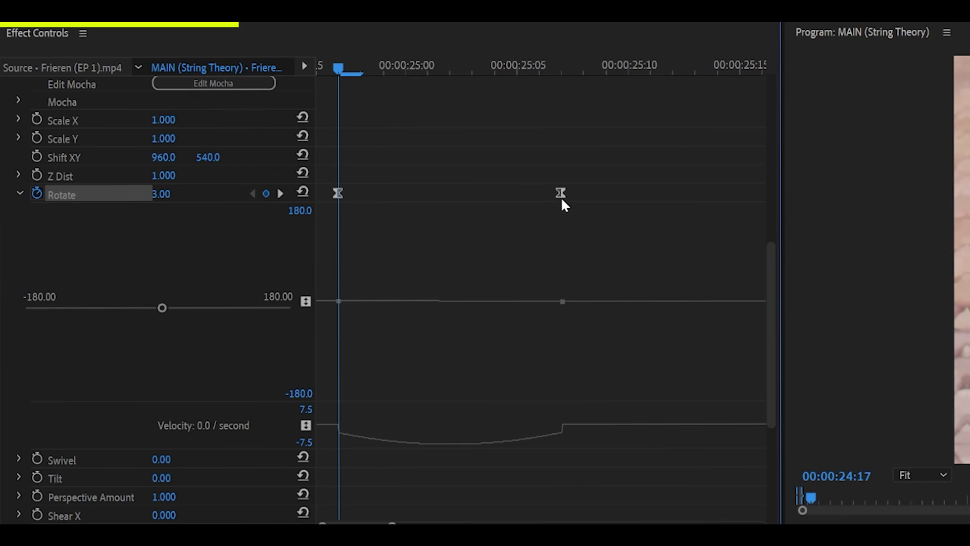
Try easing Rotate in the velocity graph with a long second handle and a short first handle, preview it, and undo the handle changes.
{"action": "left_click", "coordinate": [558, 193]}
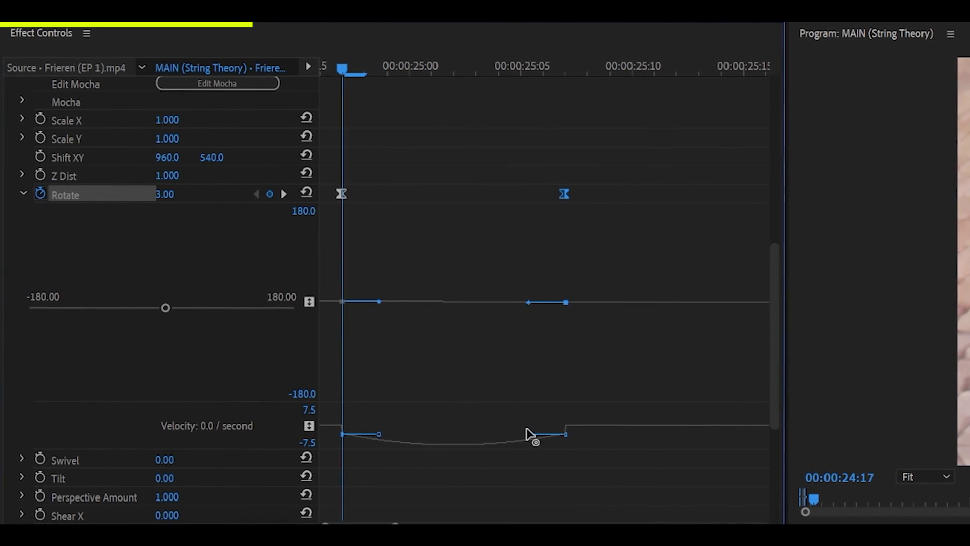
{"action": "left_click_drag", "start_coordinate": [525, 435], "coordinate": [478, 432]}
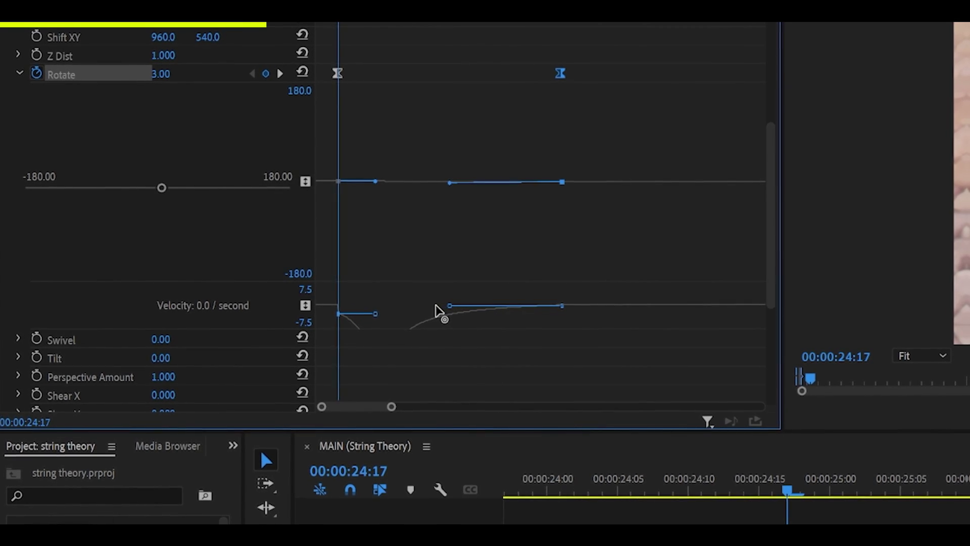
{"action": "left_click_drag", "start_coordinate": [379, 313], "coordinate": [351, 305]}
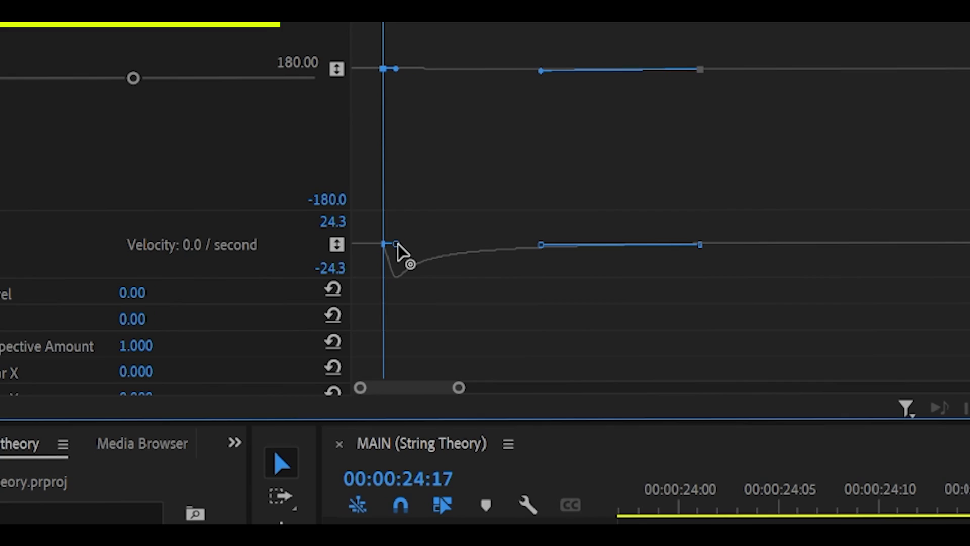
{"action": "left_click_drag", "start_coordinate": [396, 247], "coordinate": [390, 246]}
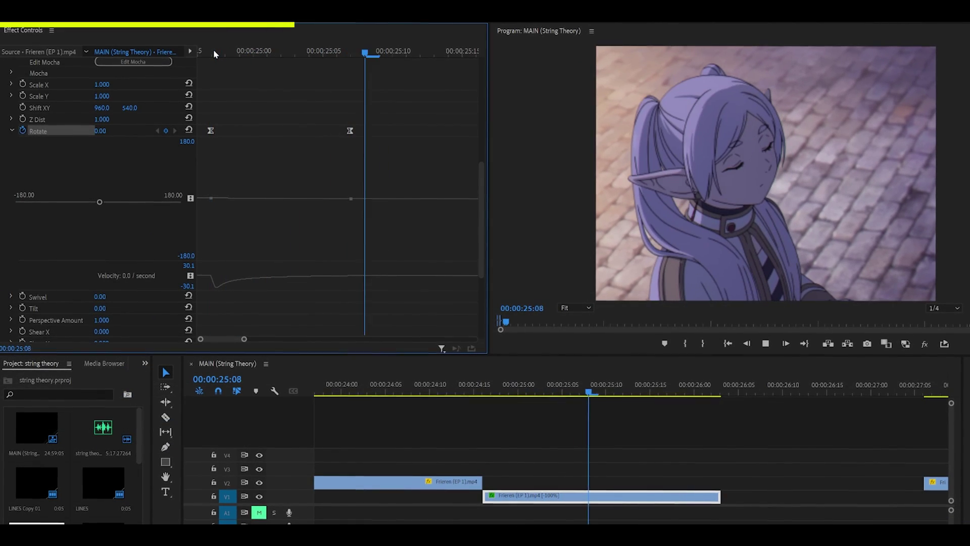
{"action": "left_click", "coordinate": [215, 50]}
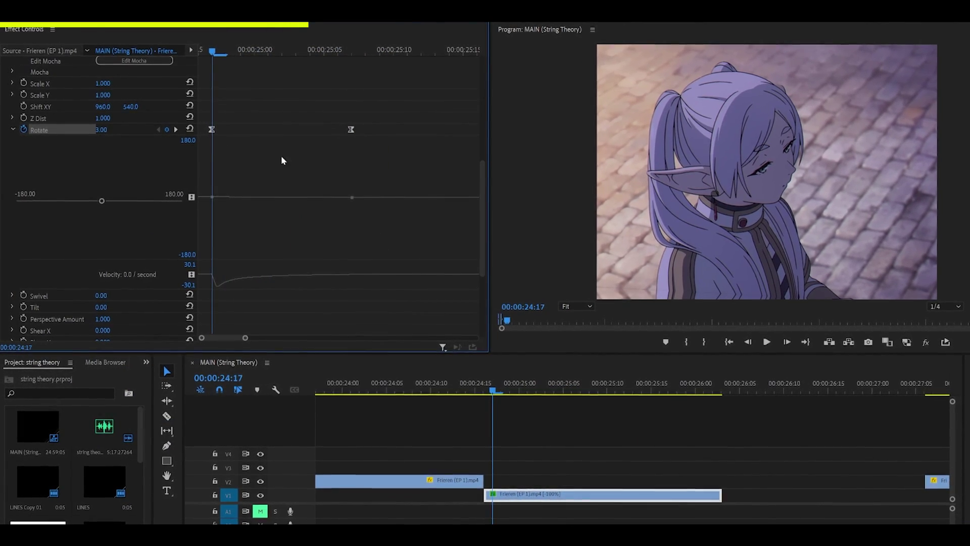
{"action": "key", "text": "ctrl+z"}
{"action": "key", "text": "ctrl+z"}
Pull the first Rotate keyframe's handle straight up in the value graph and preview the rotation from 00:00:24:17.
{"action": "left_click", "coordinate": [351, 129]}
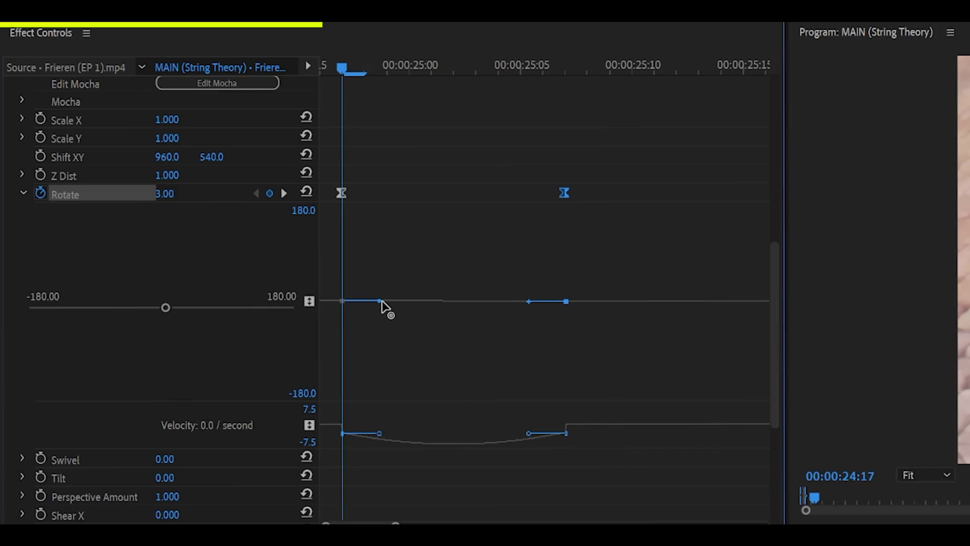
{"action": "left_click_drag", "start_coordinate": [381, 303], "coordinate": [341, 275]}
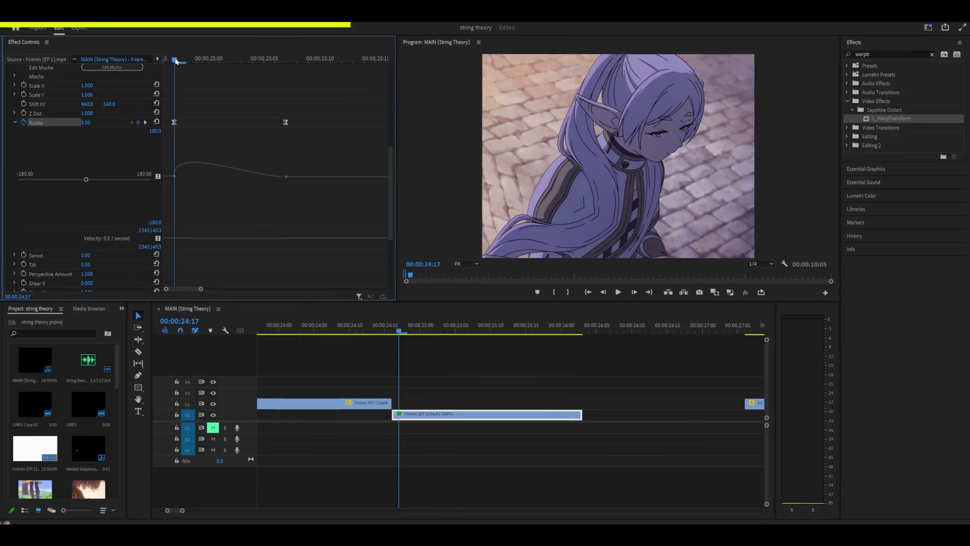
{"action": "key", "text": "space"}
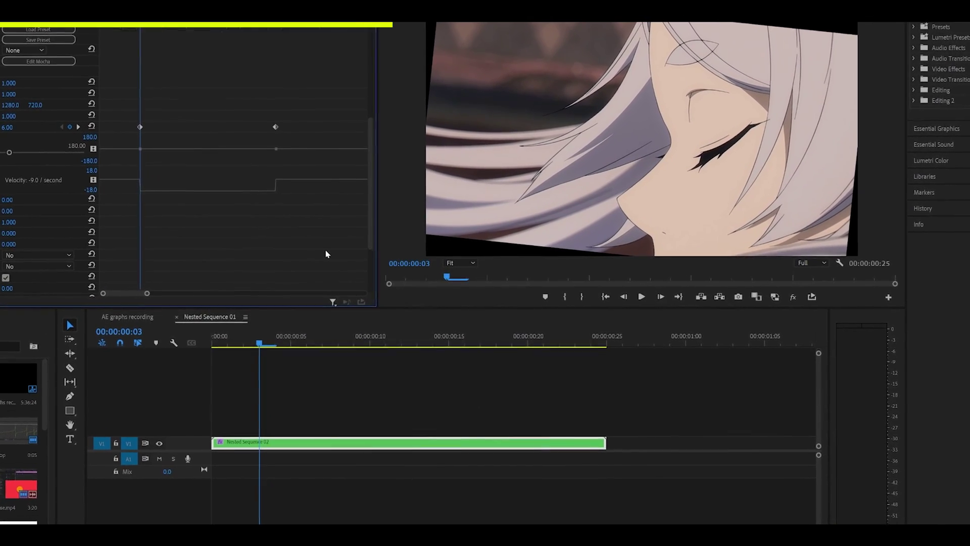
Play back the Rotate animation in Nested Sequence 01 and return to 00:00:00:02.
{"action": "key", "text": "space"}
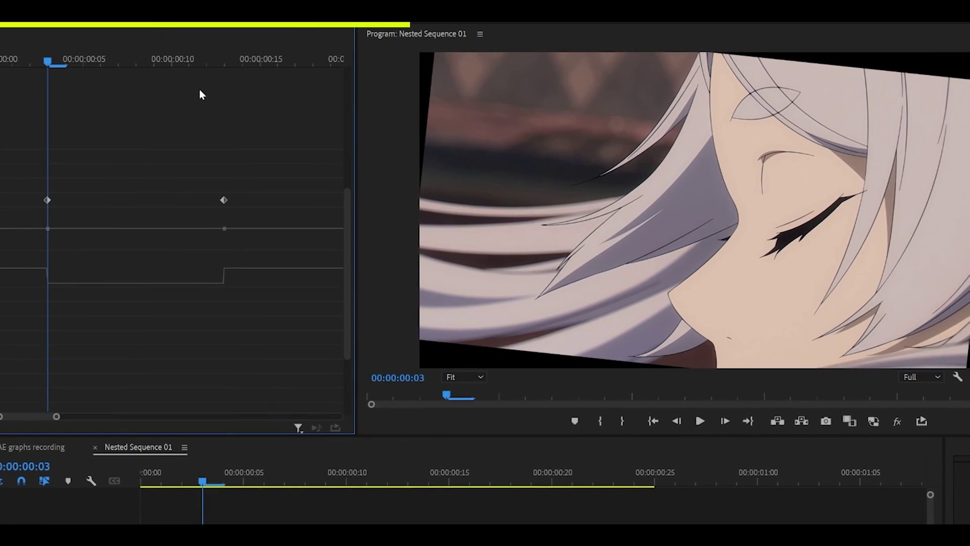
{"action": "left_click", "coordinate": [223, 57]}
{"action": "left_click", "coordinate": [34, 59]}
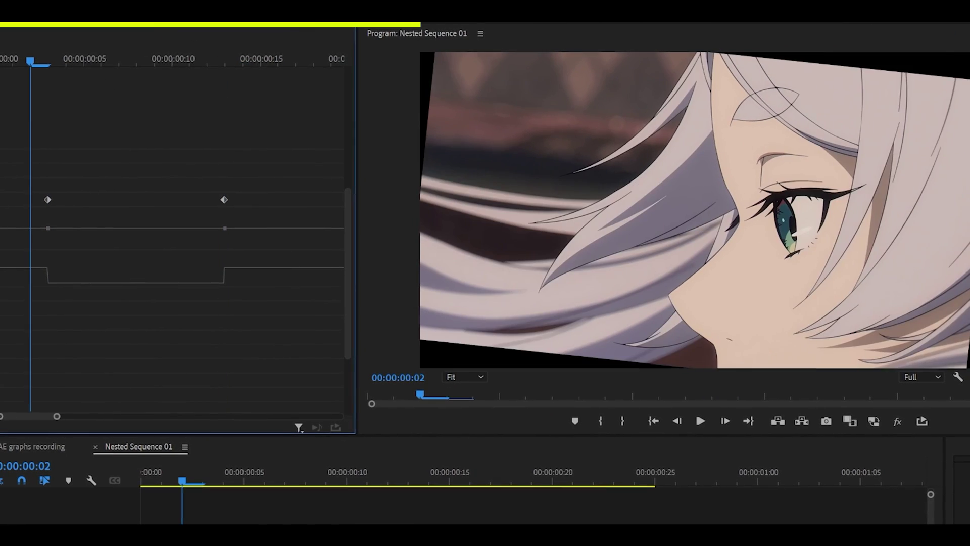
Enlarge the Rotate value graph in Nested Sequence 01 and convert both Rotate keyframes to Bezier.
{"action": "left_click_drag", "start_coordinate": [466, 359], "coordinate": [463, 493]}
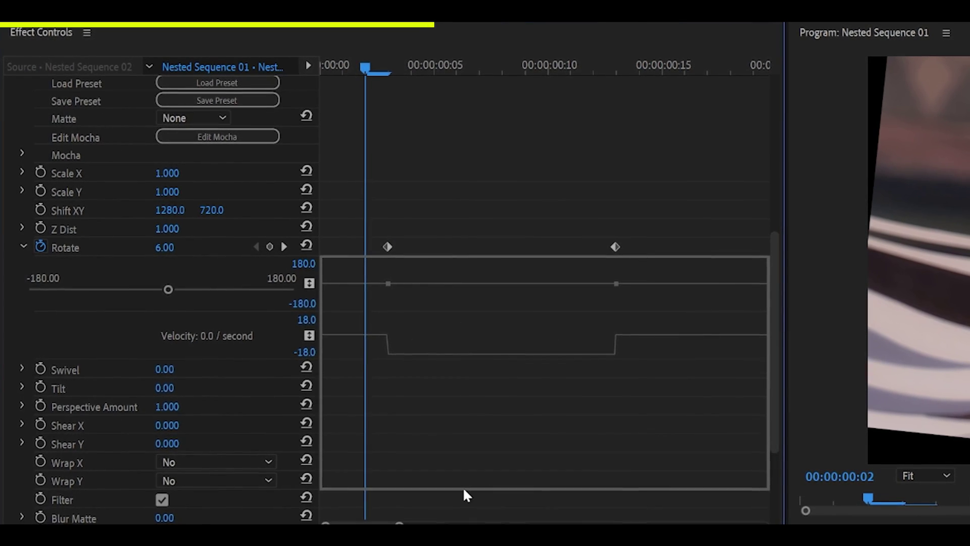
{"action": "left_click_drag", "start_coordinate": [668, 164], "coordinate": [237, 226]}
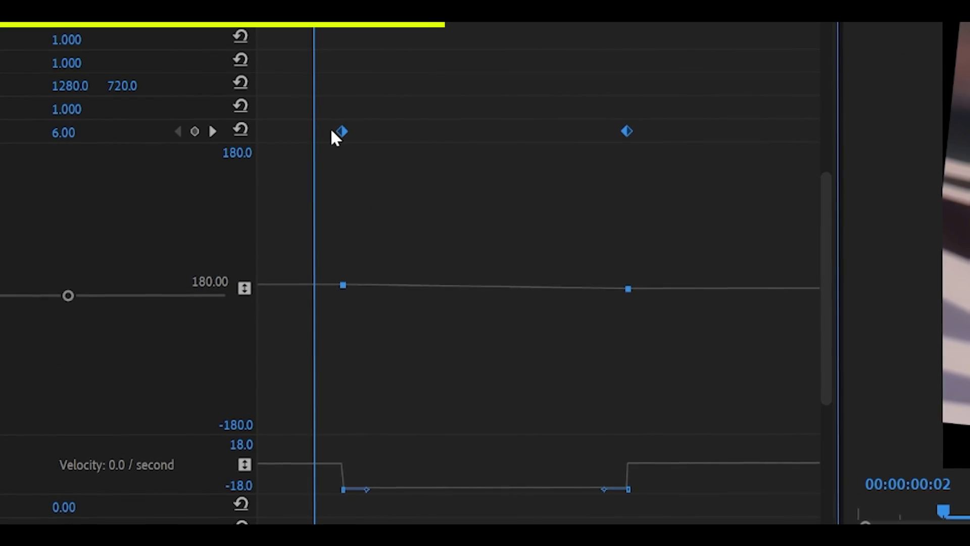
{"action": "right_click", "coordinate": [333, 135]}
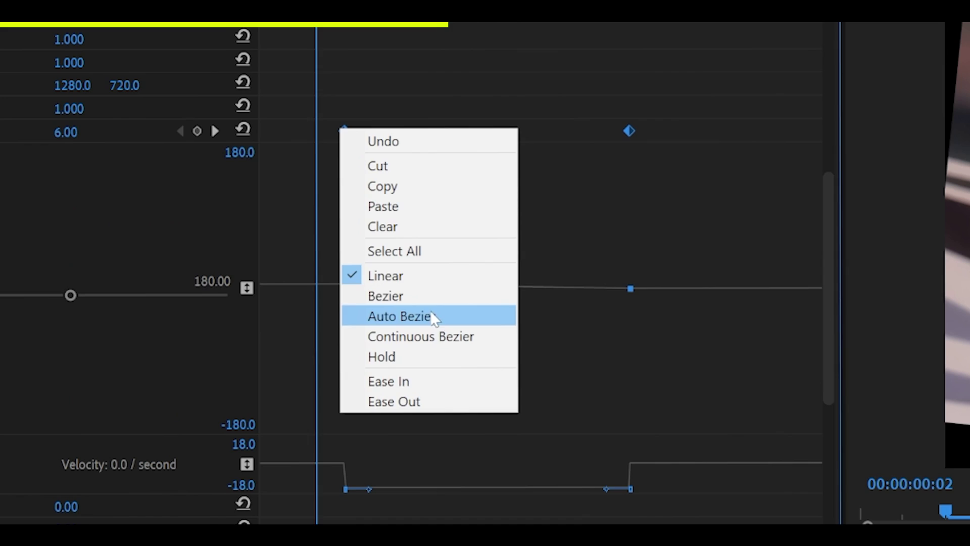
{"action": "left_click", "coordinate": [430, 294]}
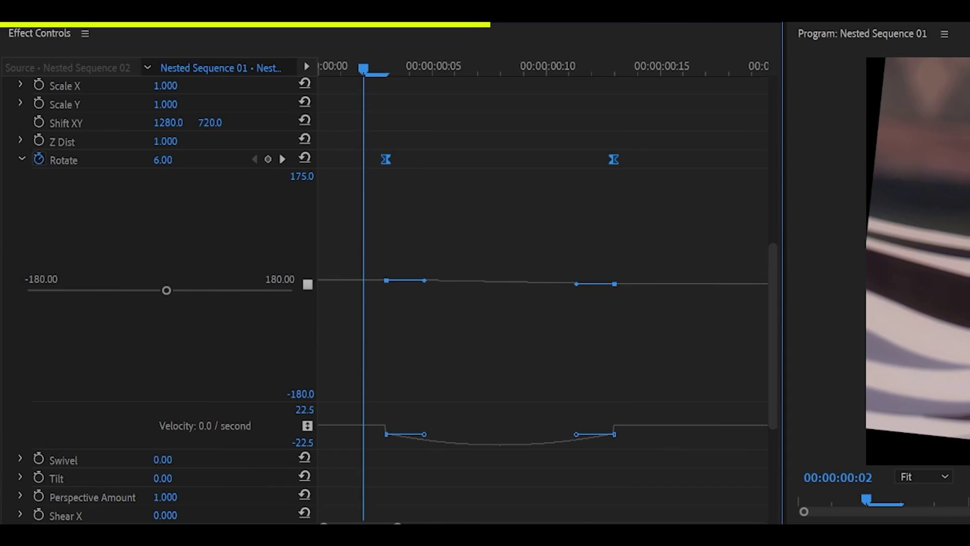
Narrow the Rotate value graph's range to an upper limit of 6.0 and a lower limit of -3.0.
{"action": "left_click_drag", "start_coordinate": [293, 176], "coordinate": [217, 176]}
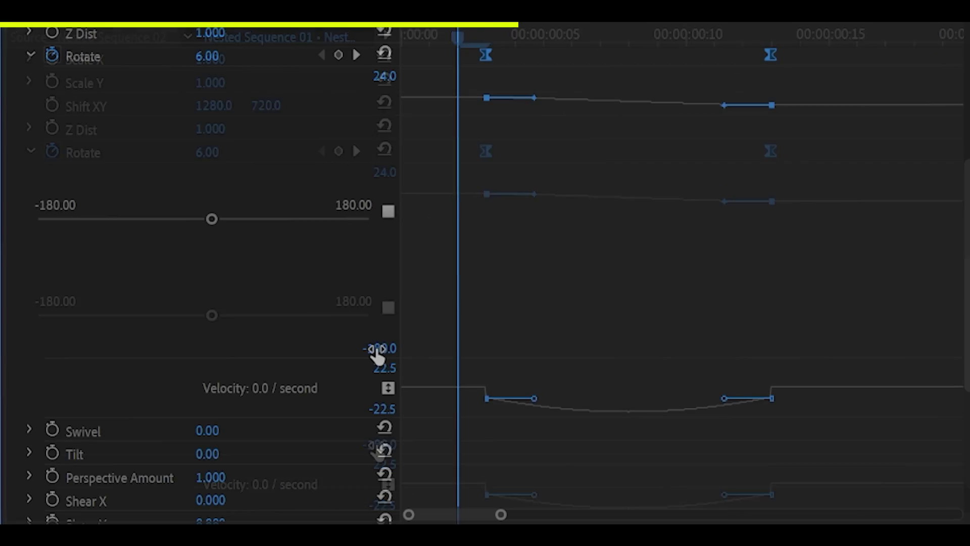
{"action": "left_click_drag", "start_coordinate": [459, 365], "coordinate": [479, 367]}
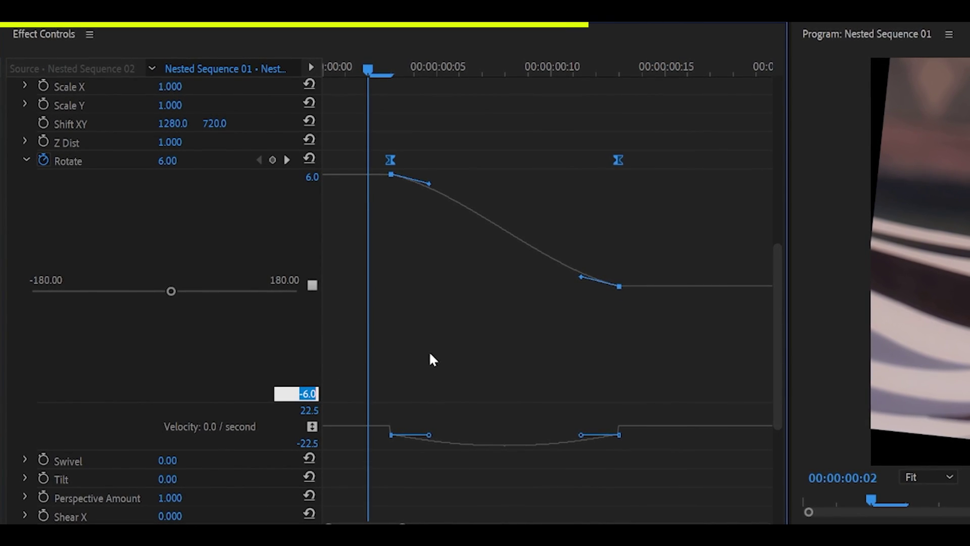
{"action": "key", "text": "Up"}
{"action": "key", "text": "Up"}
{"action": "key", "text": "Up"}
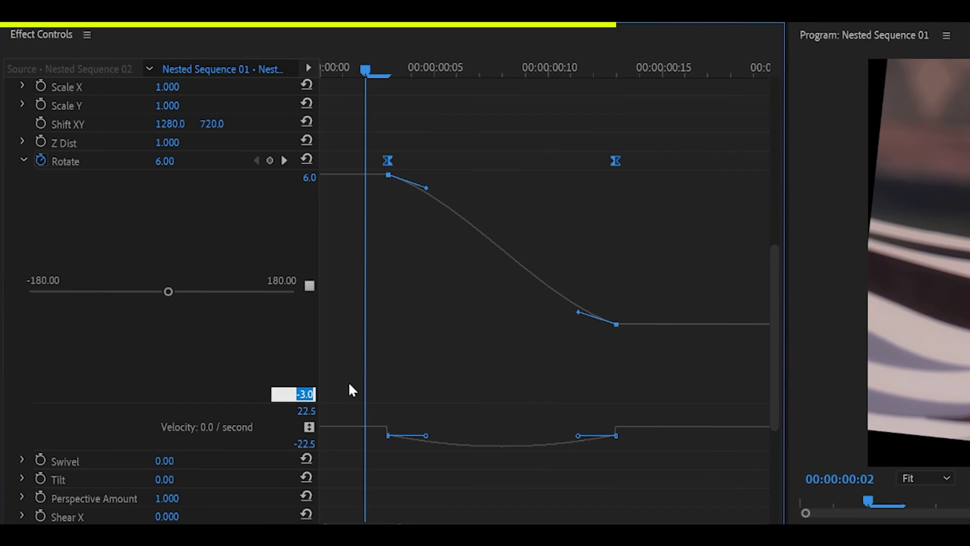
Try a lower graph limit of -2.0, undo the recent changes, and restore the Bezier curve with a -3.0 limit.
{"action": "key", "text": "Up"}
{"action": "left_click", "coordinate": [465, 360]}
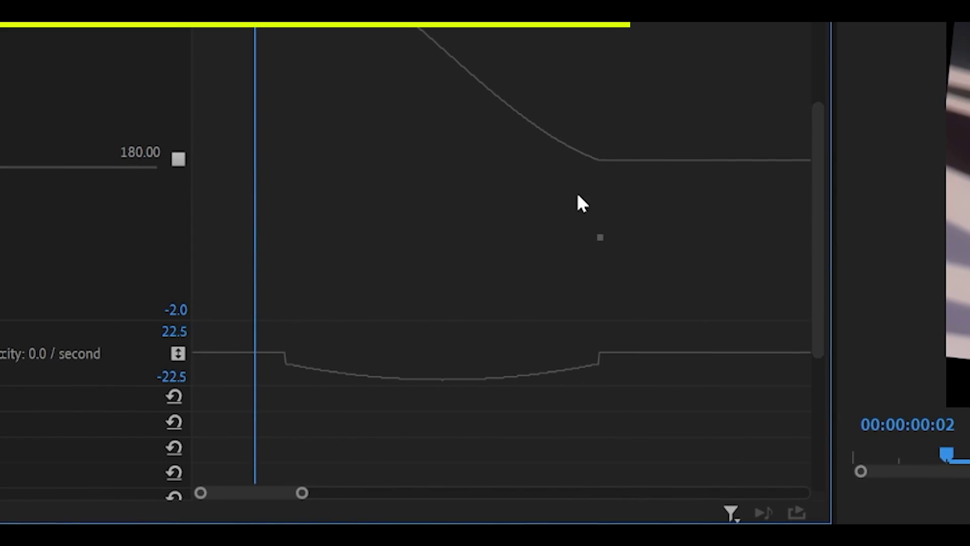
{"action": "key", "text": "ctrl+z"}
{"action": "key", "text": "ctrl+z"}
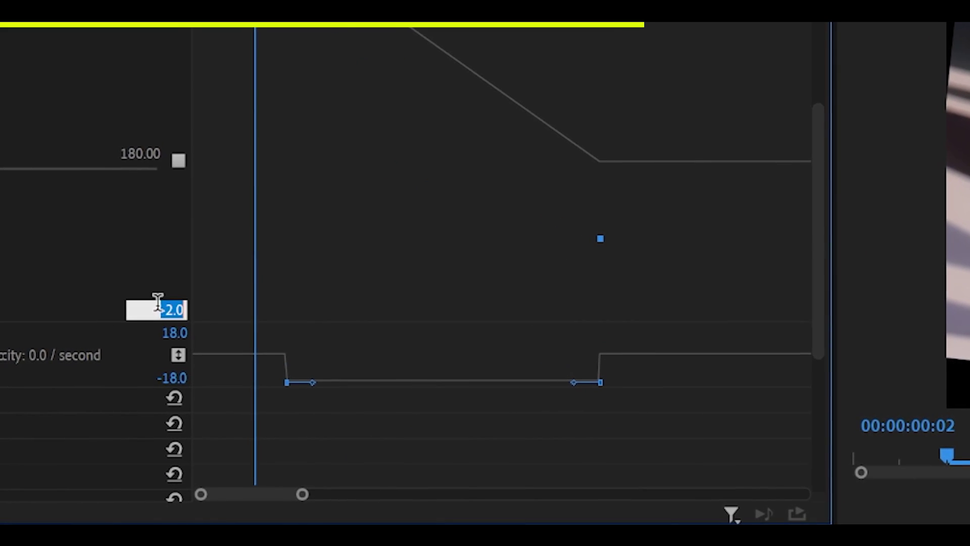
{"action": "left_click", "coordinate": [331, 256]}
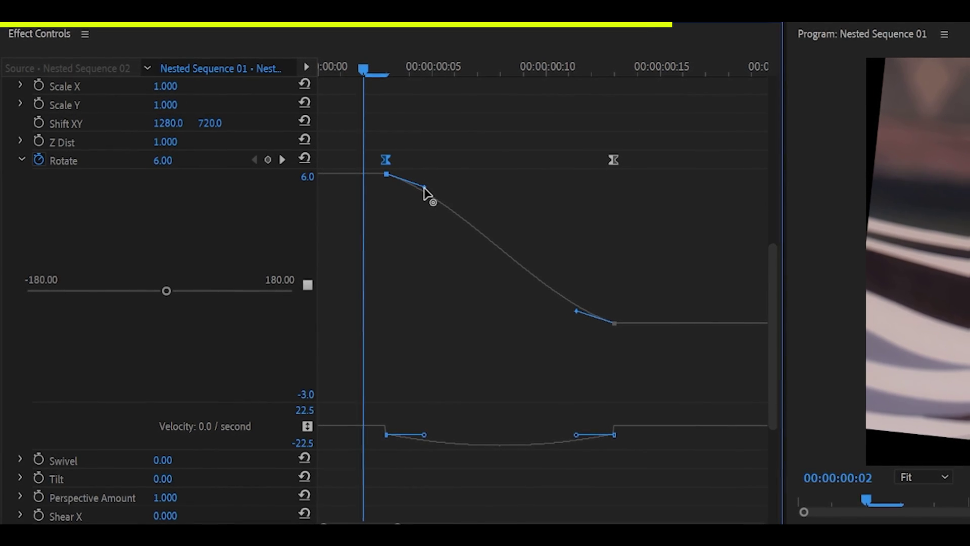
Shape a steep ease-out on Rotate by pulling the first handle straight down and flattening and lengthening the second handle toward the middle.
{"action": "left_click_drag", "start_coordinate": [424, 192], "coordinate": [374, 229]}
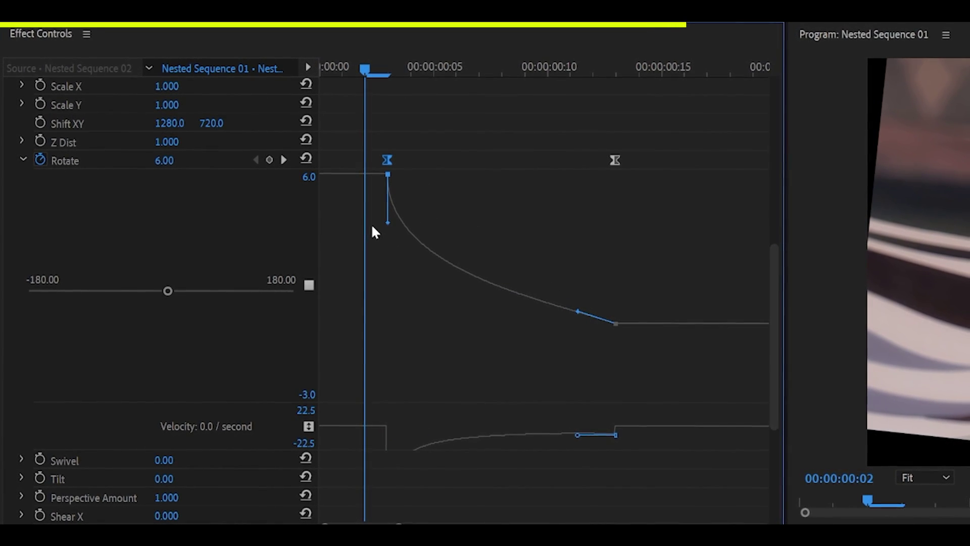
{"action": "left_click_drag", "start_coordinate": [570, 305], "coordinate": [519, 321]}
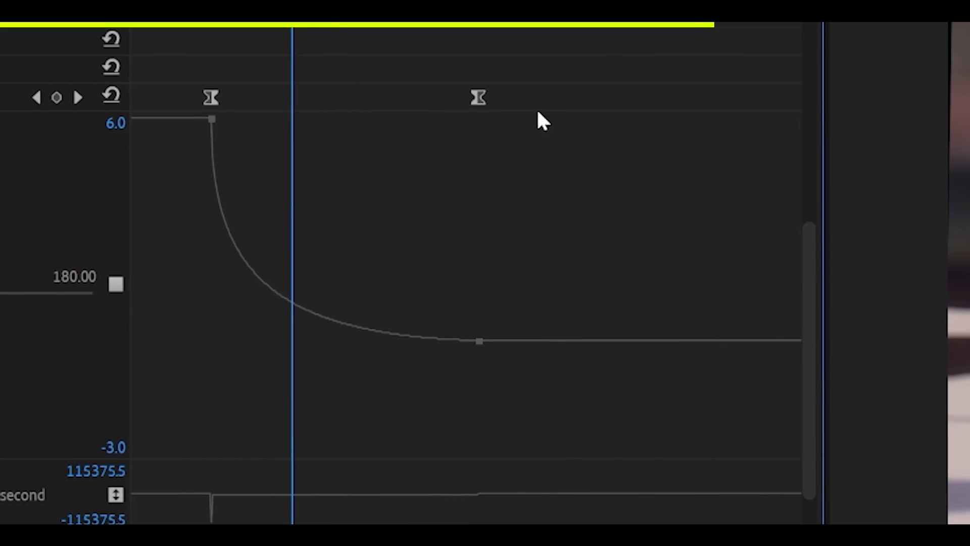
Move the second Rotate keyframe to about frame 24 and shorten the first keyframe's vertical handle so the value curve eases without dipping.
{"action": "left_click_drag", "start_coordinate": [475, 97], "coordinate": [746, 97]}
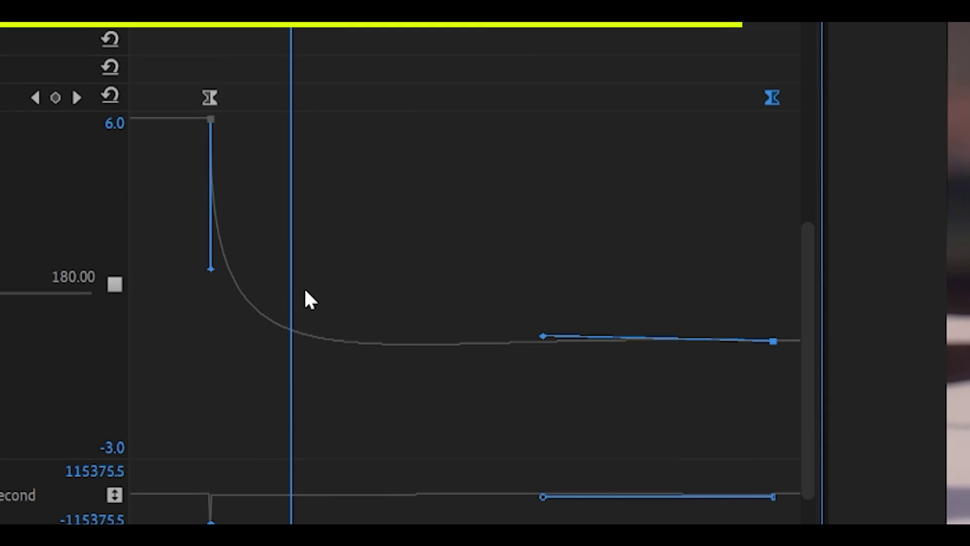
{"action": "left_click_drag", "start_coordinate": [416, 243], "coordinate": [318, 331]}
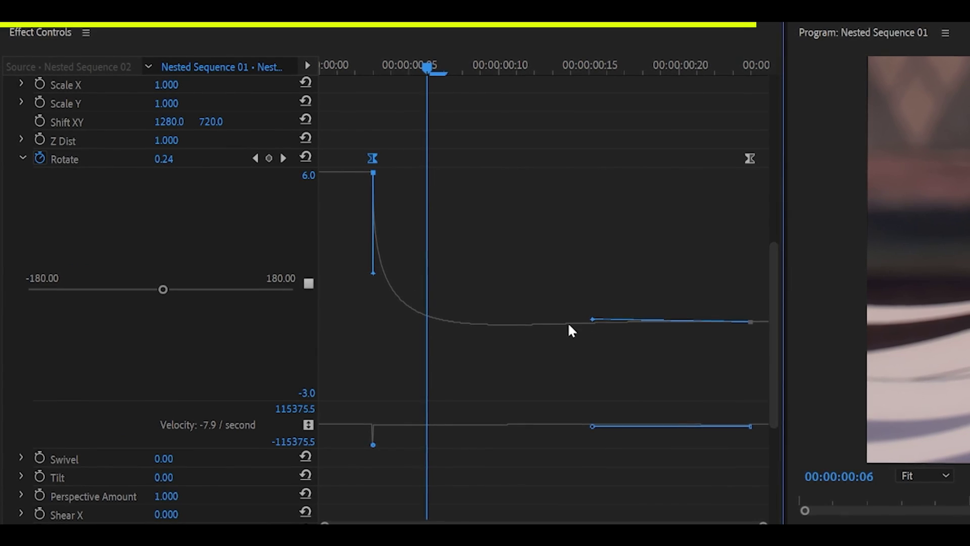
{"action": "left_click_drag", "start_coordinate": [373, 273], "coordinate": [366, 248]}
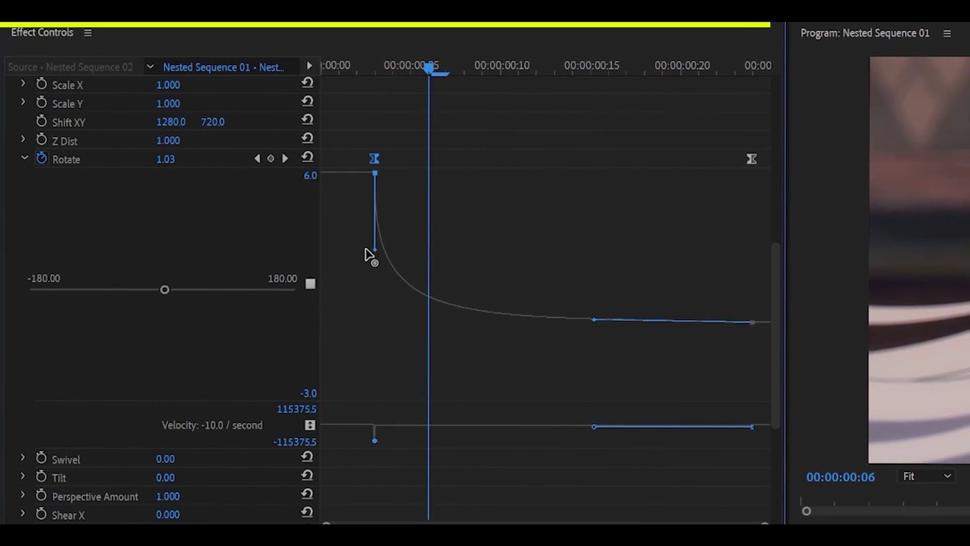
Play back the stretched Rotate animation from the first keyframe at 00:00:00:03.
{"action": "left_click", "coordinate": [471, 195]}
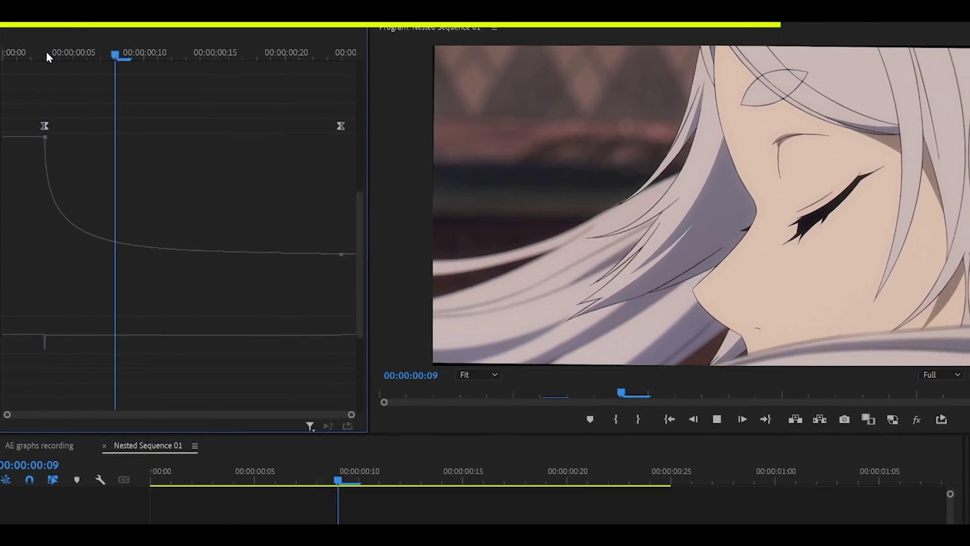
{"action": "left_click", "coordinate": [376, 65]}
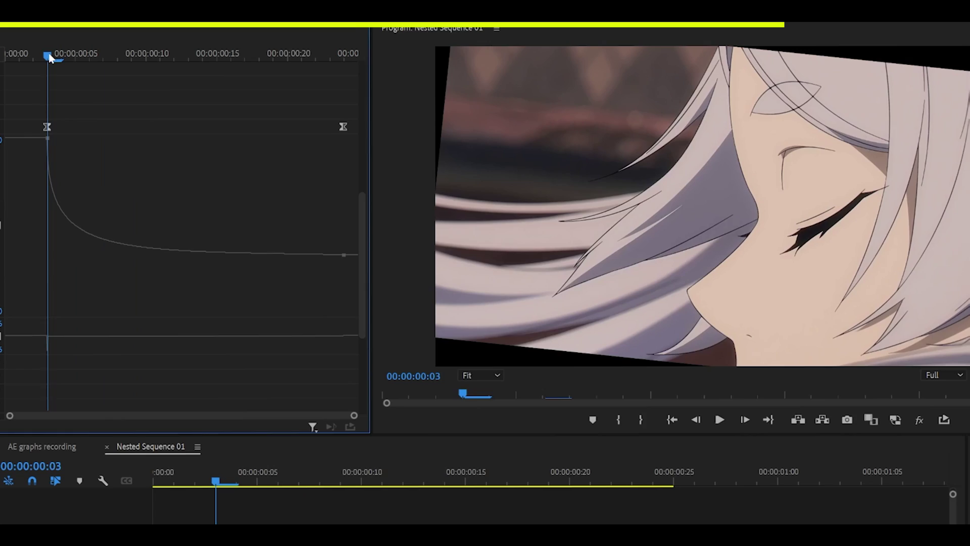
{"action": "key", "text": "space"}
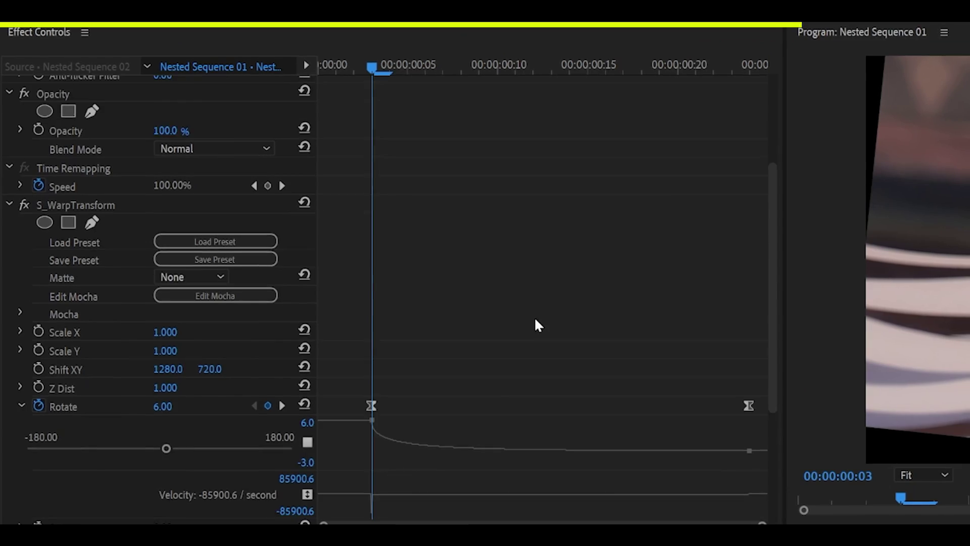
Reset both Rotate keyframes to Linear interpolation.
{"action": "scroll", "coordinate": [535, 320], "scroll_direction": "down", "scroll_amount": 3}
{"action": "left_click_drag", "start_coordinate": [763, 257], "coordinate": [359, 289]}
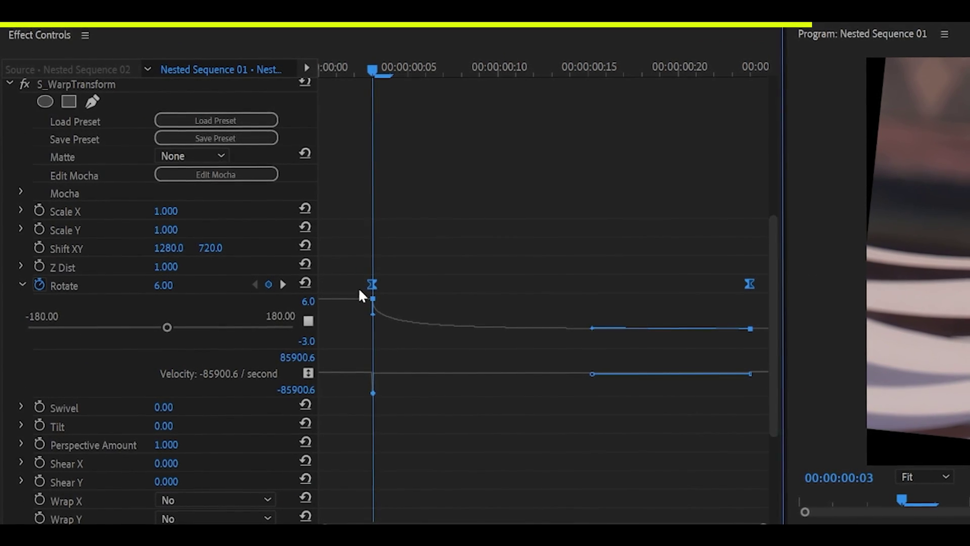
{"action": "right_click", "coordinate": [372, 284]}
{"action": "left_click", "coordinate": [412, 396]}
{"action": "scroll", "coordinate": [706, 333], "scroll_direction": "down", "scroll_amount": 3}
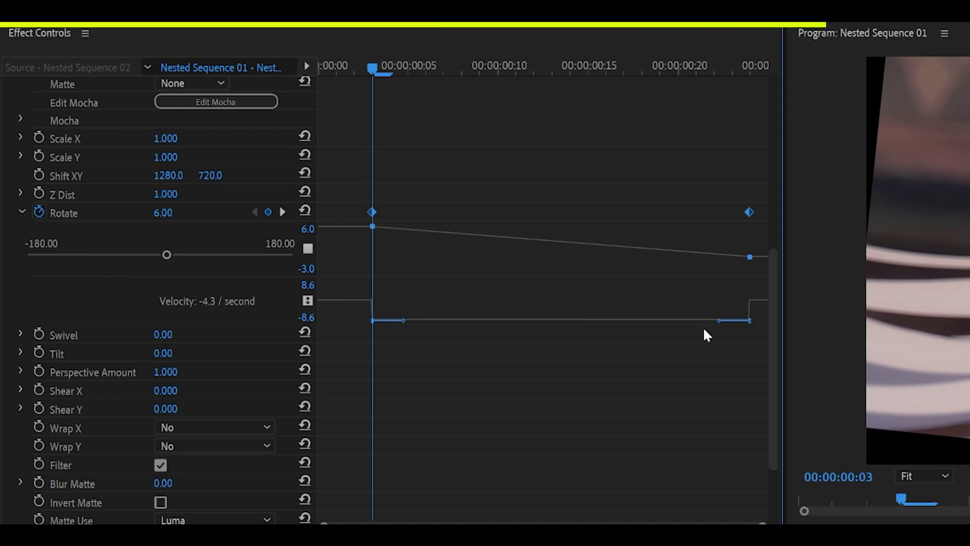
{"action": "left_click", "coordinate": [706, 335]}
Shape an ease-out in Rotate's velocity graph: flatten and lengthen the second keyframe's handle toward the middle, and lower the first handle to about -143 per second.
{"action": "left_click", "coordinate": [748, 213]}
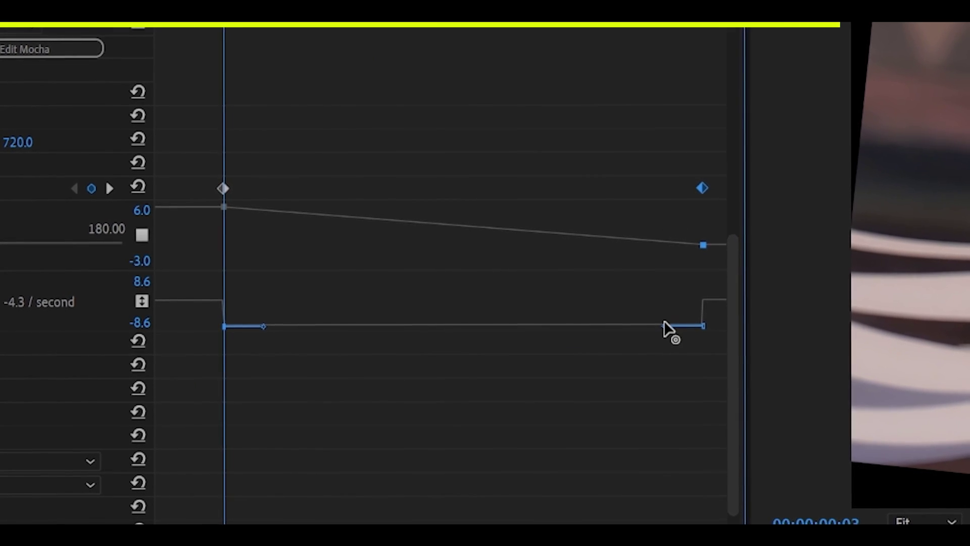
{"action": "left_click_drag", "start_coordinate": [664, 323], "coordinate": [392, 304]}
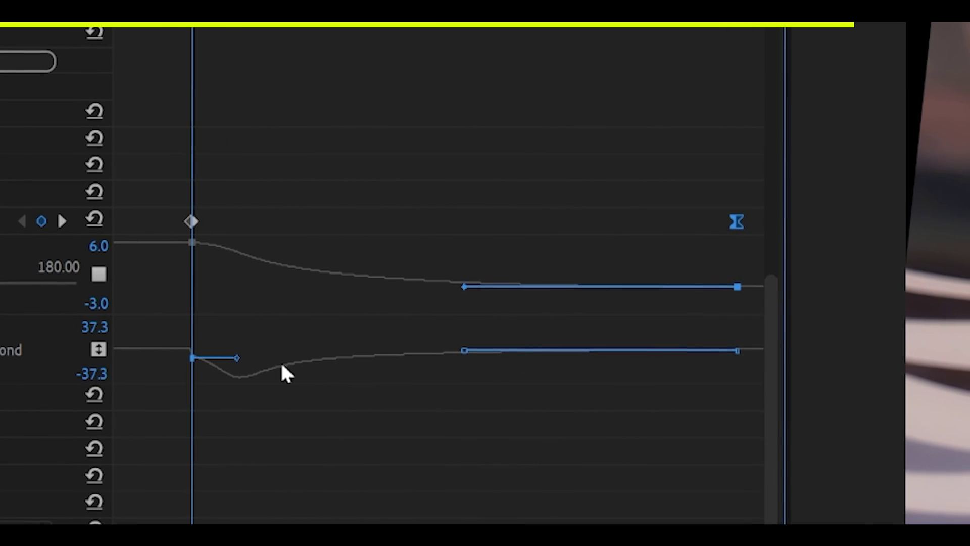
{"action": "left_click_drag", "start_coordinate": [237, 357], "coordinate": [222, 377]}
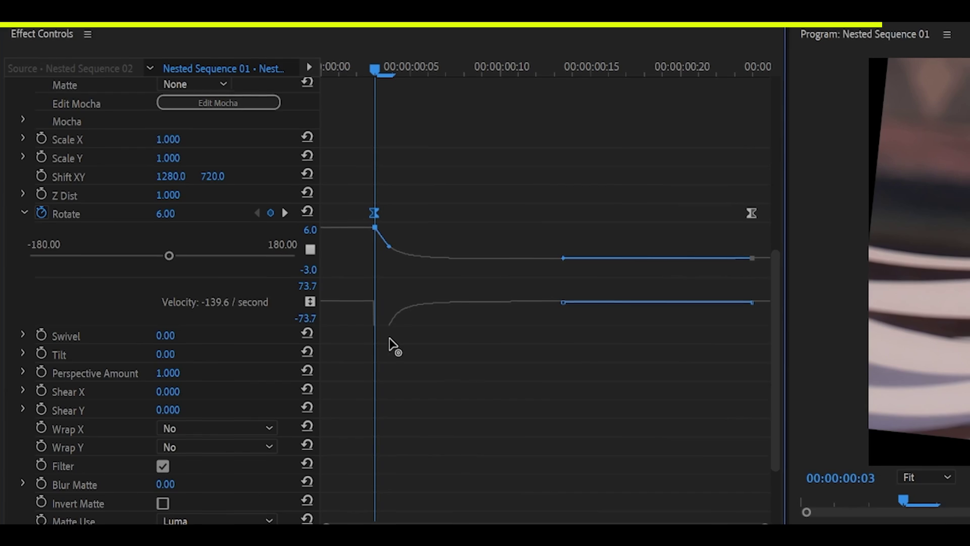
{"action": "mouse_move", "coordinate": [389, 338]}
{"action": "left_mouse_down"}
{"action": "mouse_move", "coordinate": [385, 325]}
{"action": "mouse_move", "coordinate": [386, 338]}
{"action": "left_mouse_up"}
{"action": "left_click", "coordinate": [396, 248]}
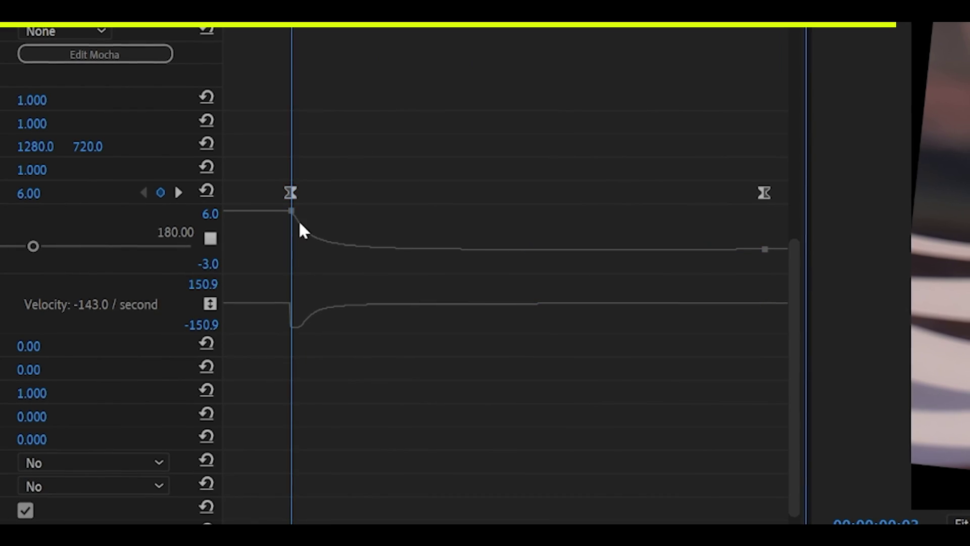
Scrub and play back the Rotate animation from the first keyframe to check the velocity-based easing.
{"action": "left_click_drag", "start_coordinate": [286, 28], "coordinate": [448, 28]}
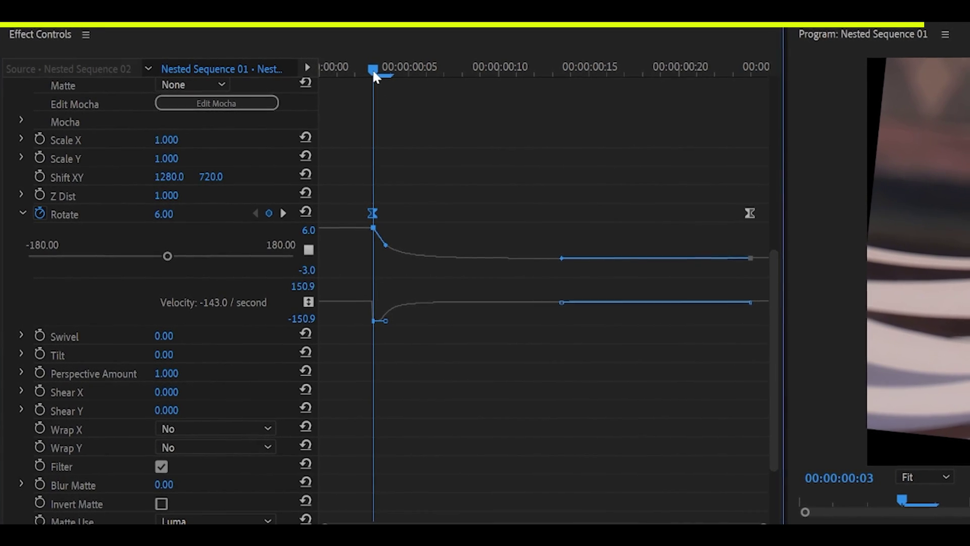
{"action": "key", "text": "space"}
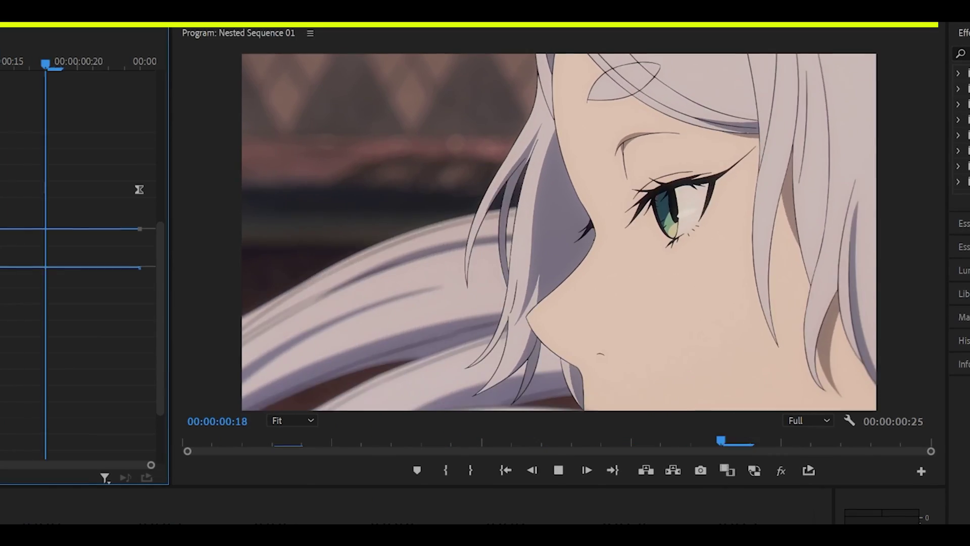
{"action": "key", "text": "space"}
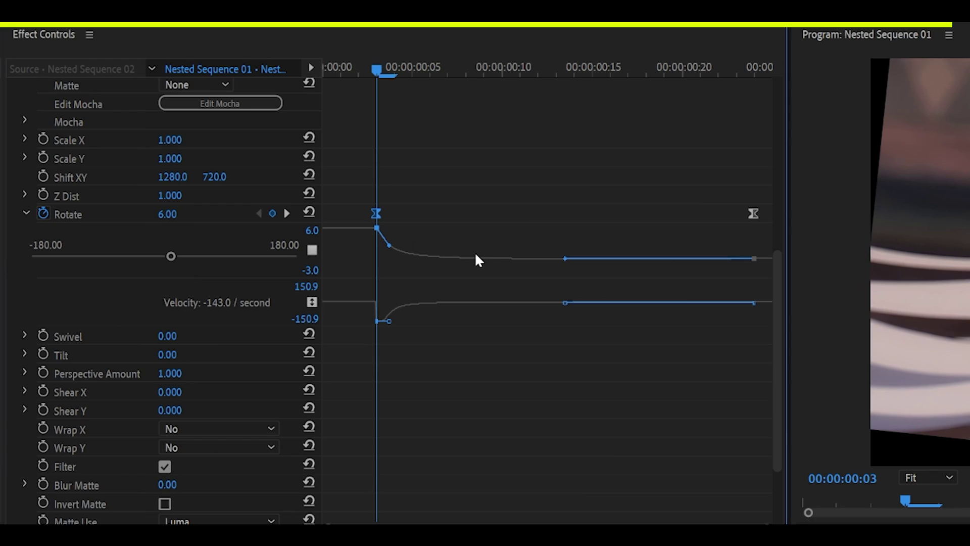
Select both Rotate keyframes in Nested Sequence 01.
{"action": "left_click_drag", "start_coordinate": [764, 192], "coordinate": [374, 220]}
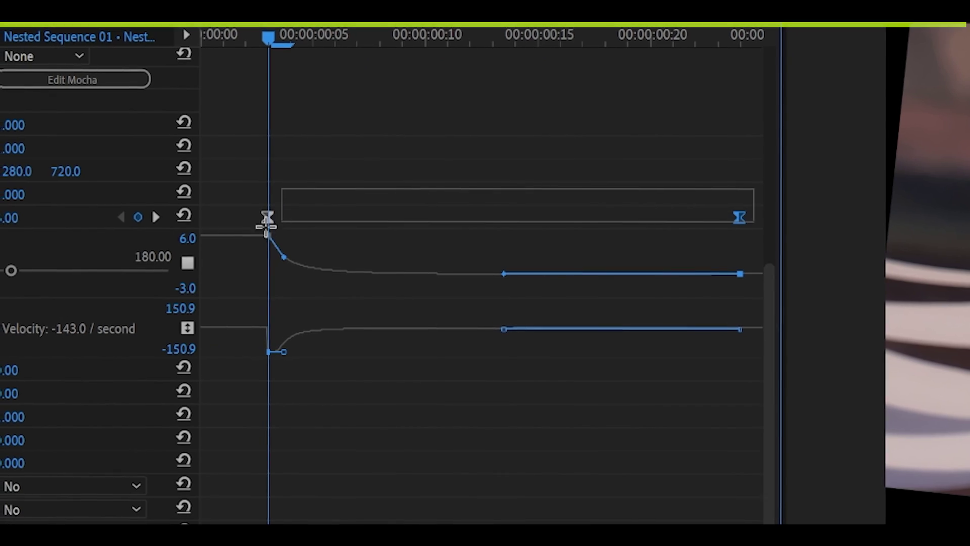